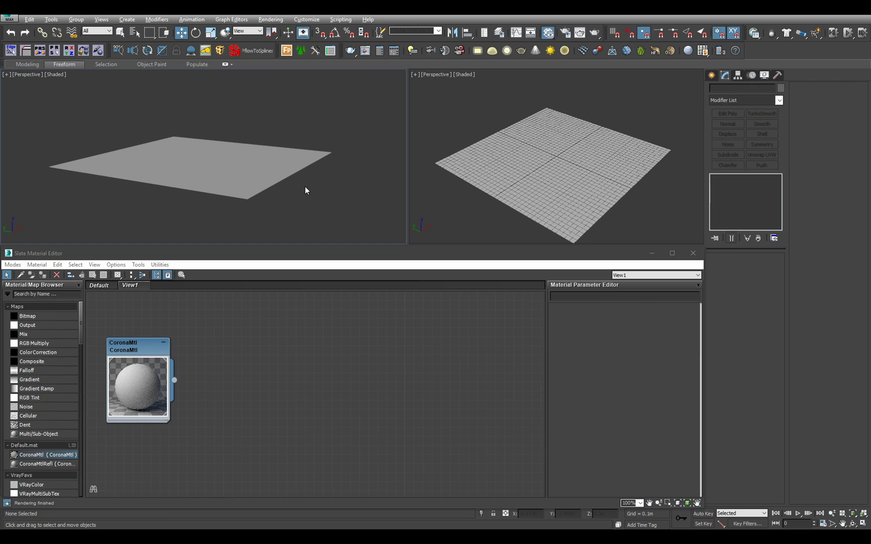
Create a CoronaLight sphere with a radius of about 0.47 m near the plane's centre
middle_click_drag(330, 200, 338, 178, "alt")
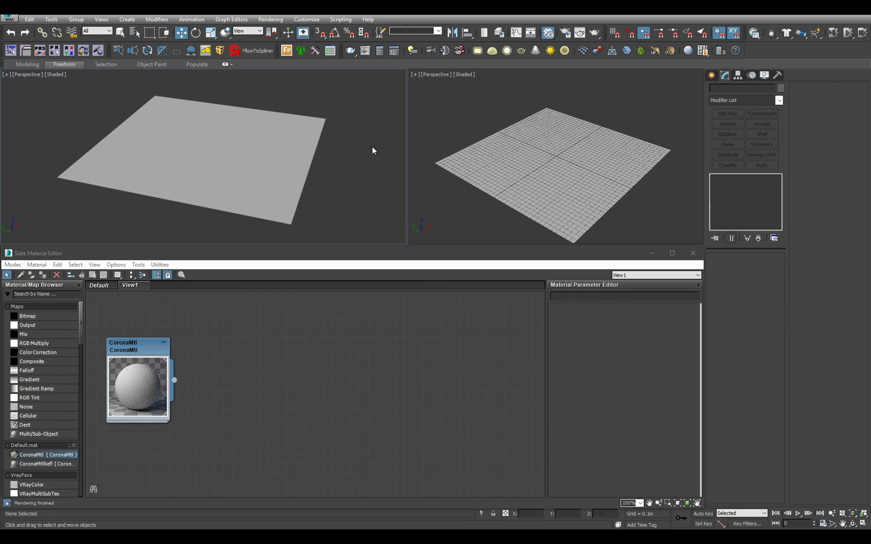
scroll(373, 150, "down", 1)
scroll(340, 154, "down", 1)
scroll(339, 154, "up", 2)
mouse_move(340, 154)
middle_mouse_down("alt")
mouse_move(352, 161)
mouse_move(347, 156)
middle_mouse_up("alt")
left_click(711, 75)
left_click(736, 90)
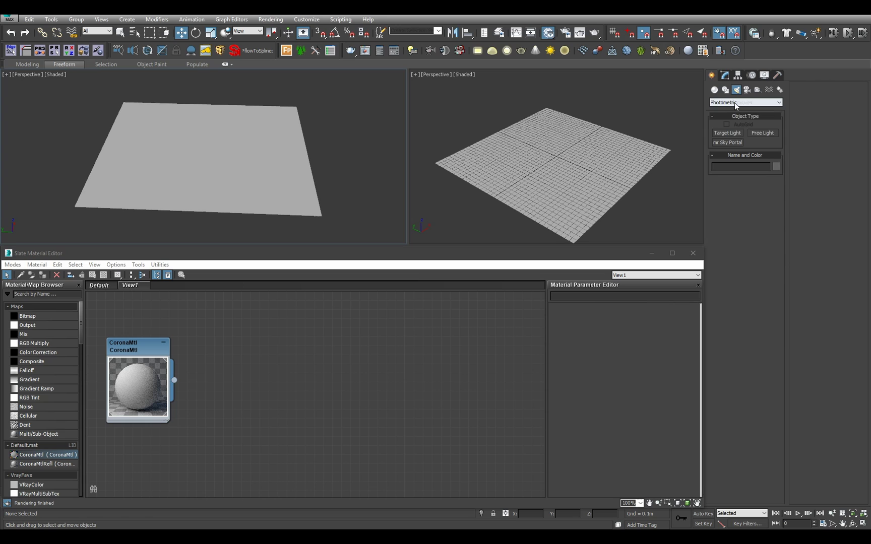
left_click(746, 103)
left_click(729, 123)
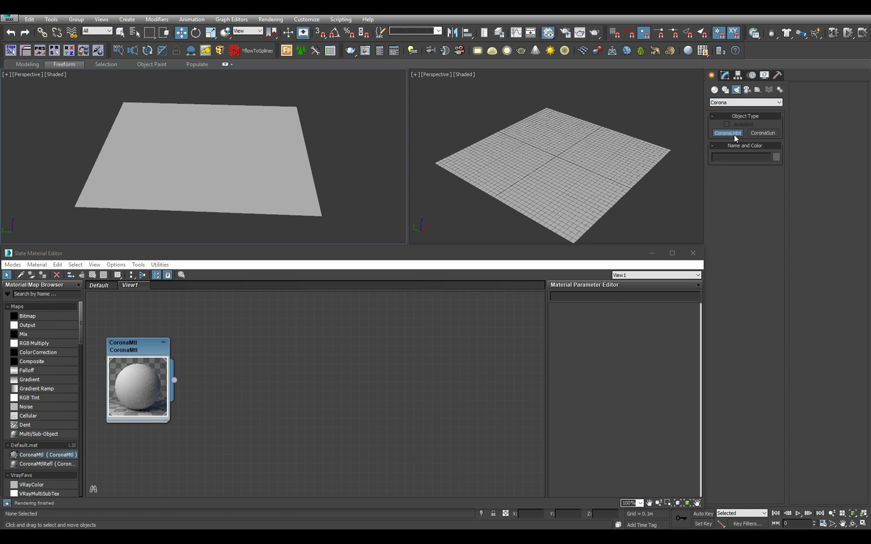
left_click(727, 133)
left_click_drag(209, 145, 268, 163)
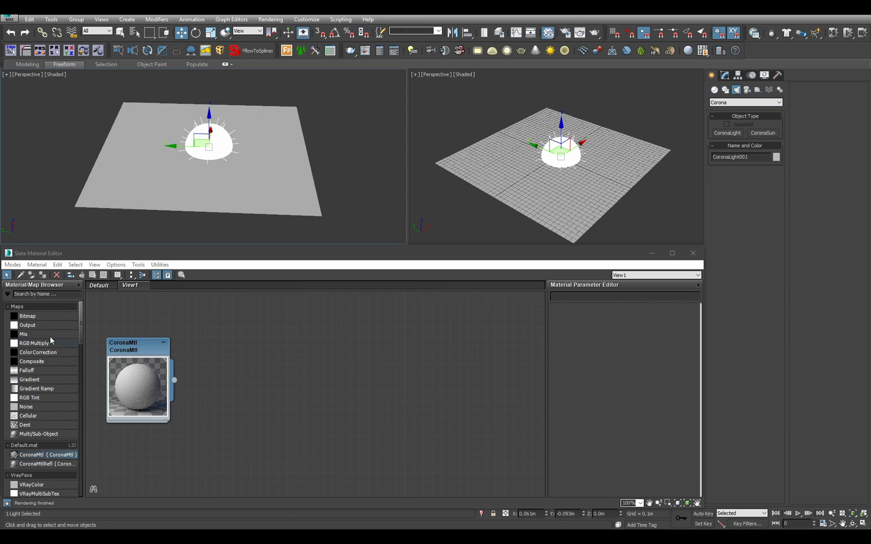
Add a CoronaLightMtl node beside the existing CoronaMtl in the material graph and open its parameters
scroll(56, 373, "down", 8)
left_click(82, 334)
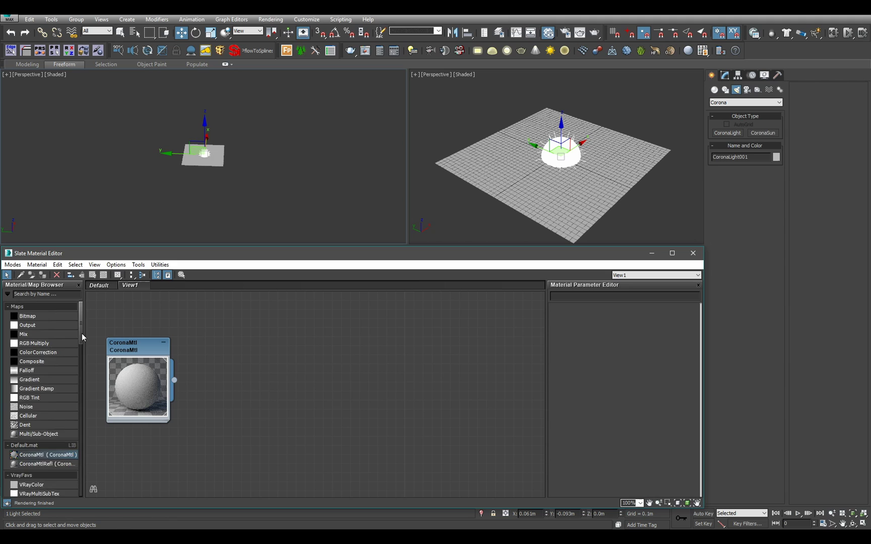
left_click_drag(82, 334, 82, 368)
left_click(40, 357)
left_click(43, 357)
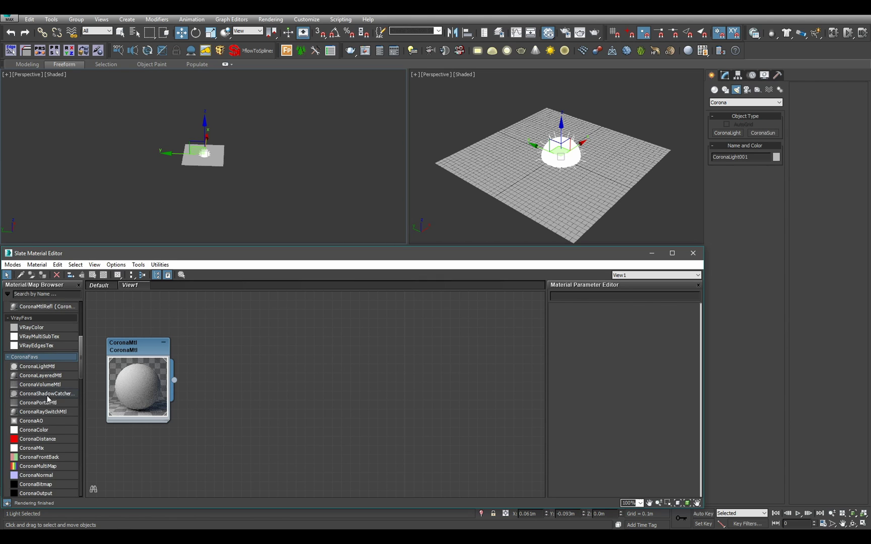
scroll(49, 399, "down", 3)
left_click_drag(57, 313, 235, 350)
double_click(241, 356)
scroll(247, 163, "up", 3)
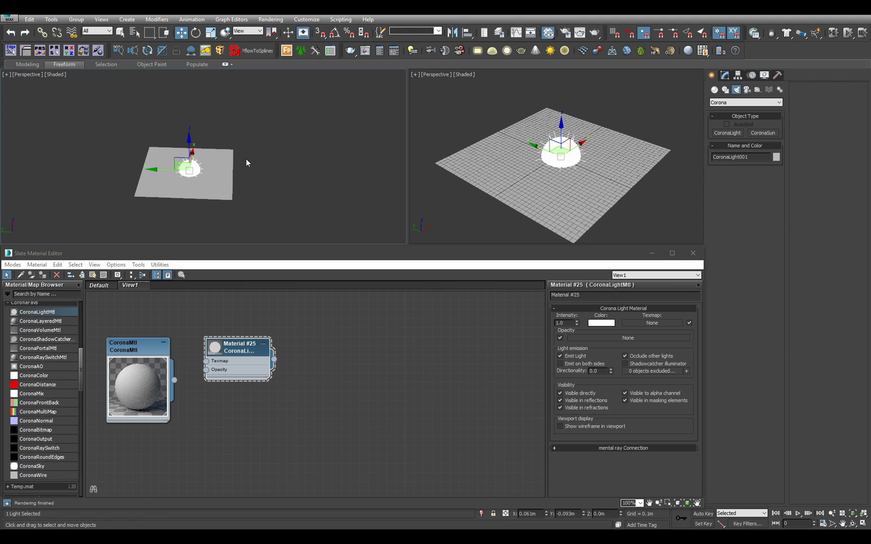
Add a second CoronaMtl node to the graph and examine its self-illumination settings
scroll(246, 163, "up", 2)
left_click_drag(84, 365, 382, 330)
double_click(381, 330)
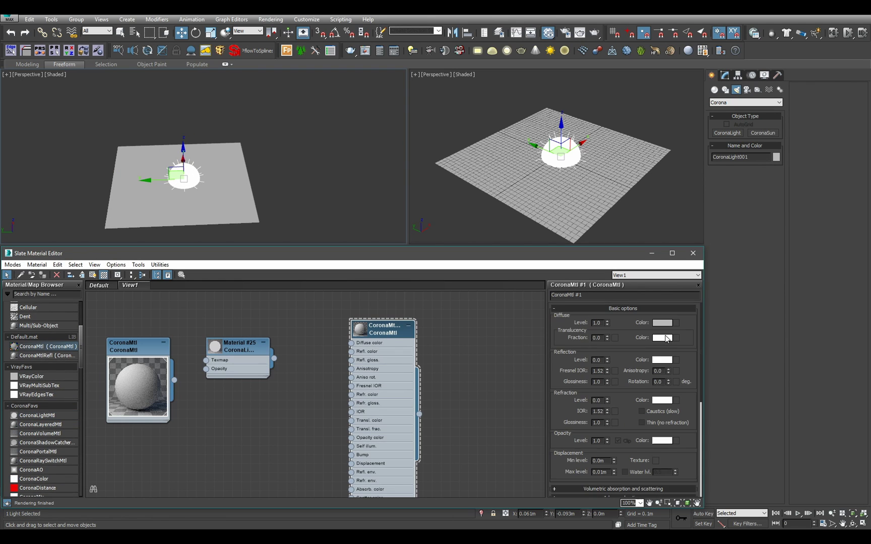
scroll(633, 373, "down", 5)
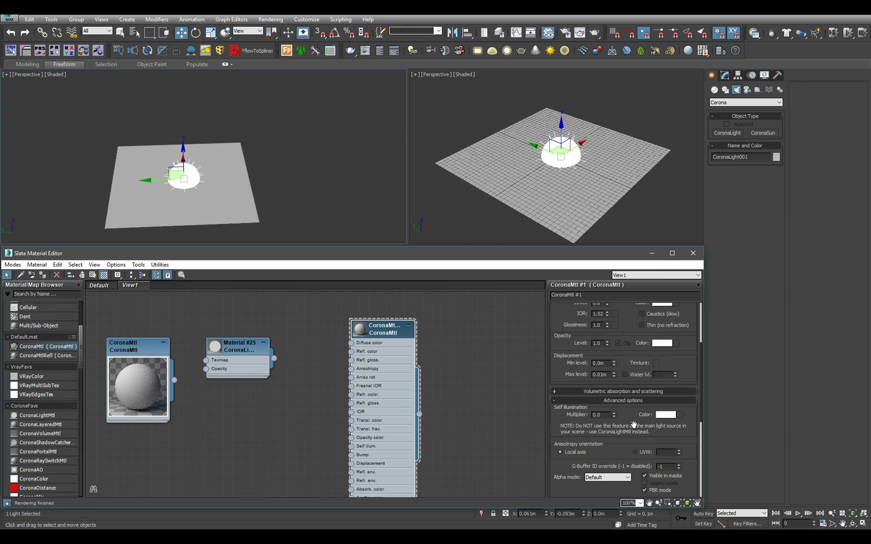
scroll(631, 428, "up", 3)
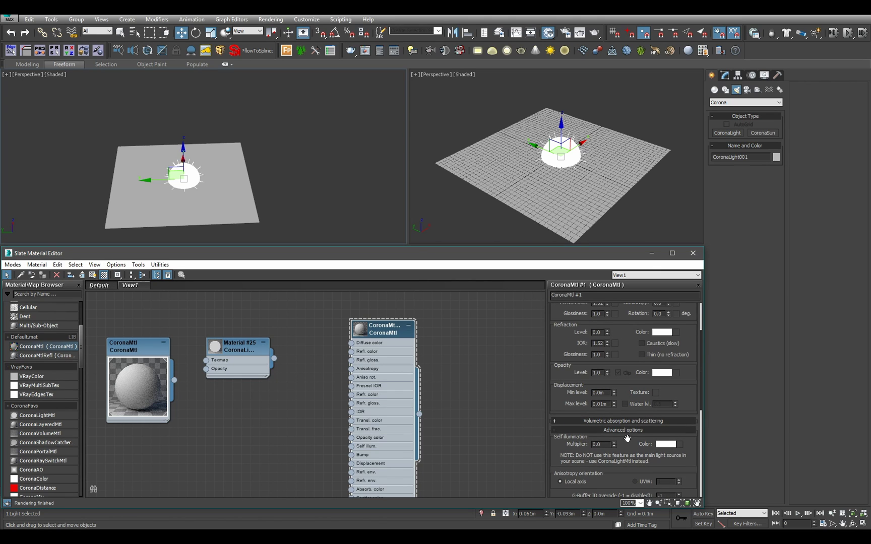
scroll(629, 387, "up", 3)
Delete the newly added CoronaMtl node from the material graph
middle_click_drag(344, 326, 349, 339)
scroll(349, 339, "up", 1)
left_click_drag(379, 371, 503, 371)
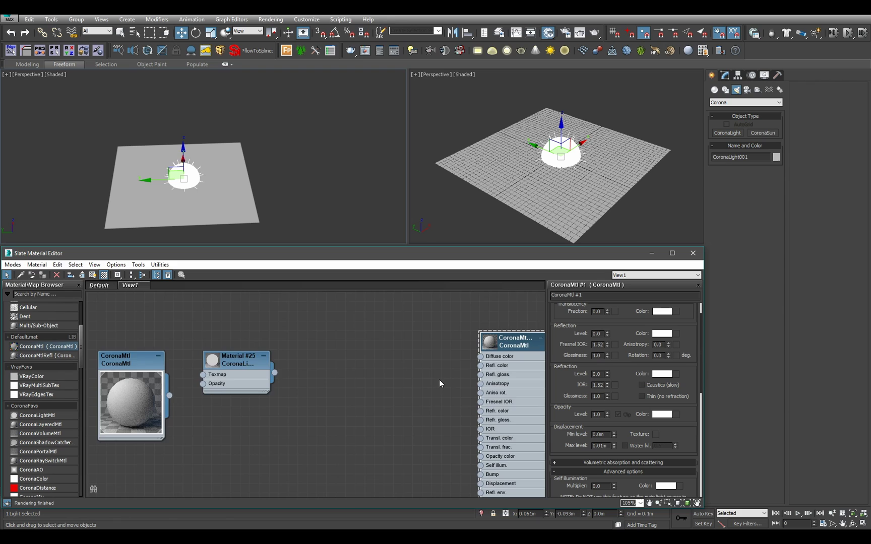
middle_click_drag(440, 384, 322, 351)
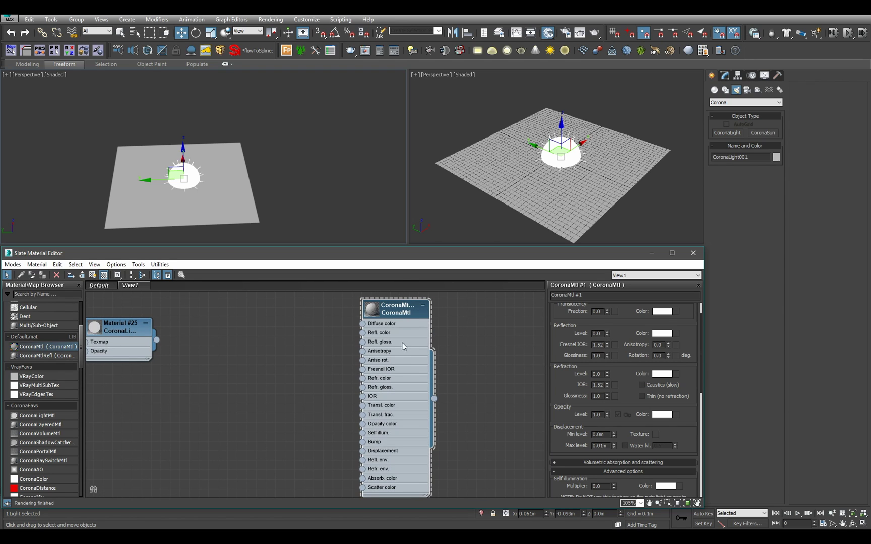
key("Delete")
Rename the light as CoronaLight and the light material as CoronaLightMTL
scroll(374, 365, "up", 1)
middle_click_drag(164, 358, 346, 361)
middle_click_drag(223, 195, 231, 207)
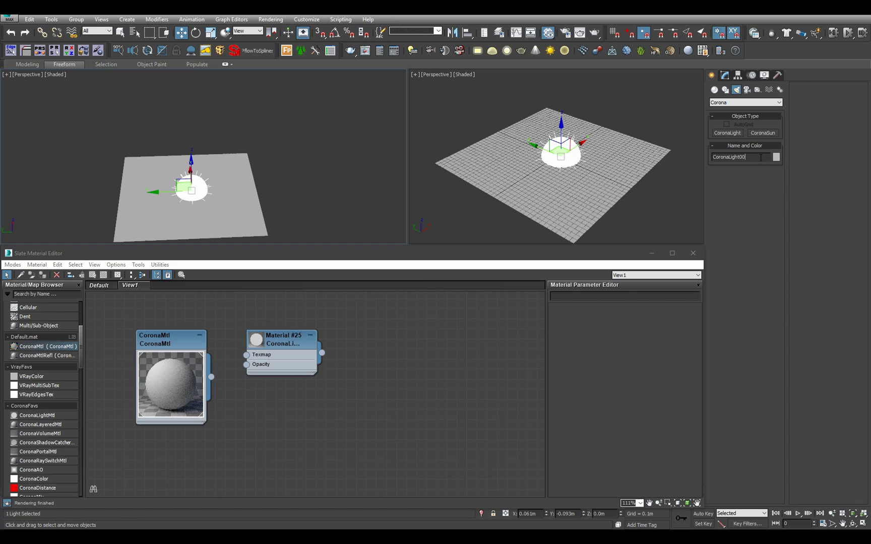
double_click(291, 360)
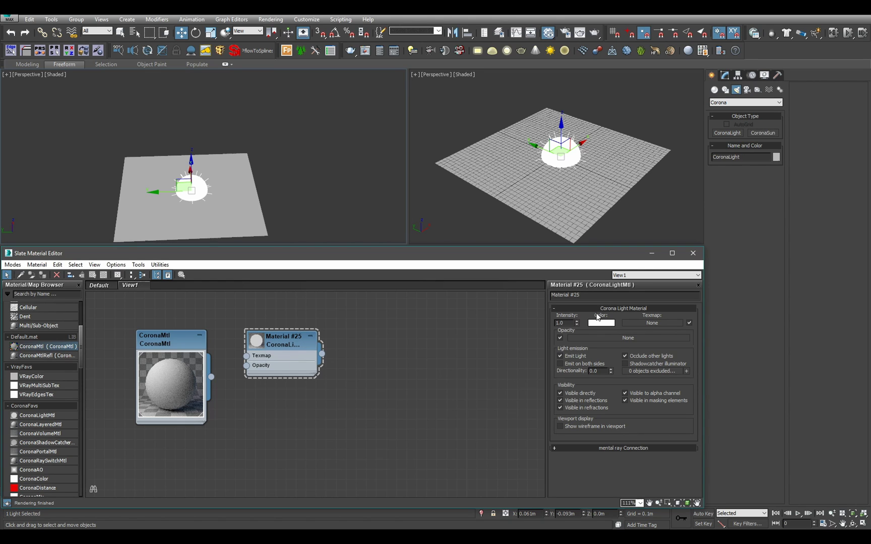
type("CoronaLight")
type("MTL")
key("Return")
Switch the second perspective viewport to the Corona Interactive extended viewport
middle_click_drag(301, 164, 343, 173, "alt")
scroll(305, 166, "up", 3)
middle_click_drag(314, 206, 324, 202, "alt")
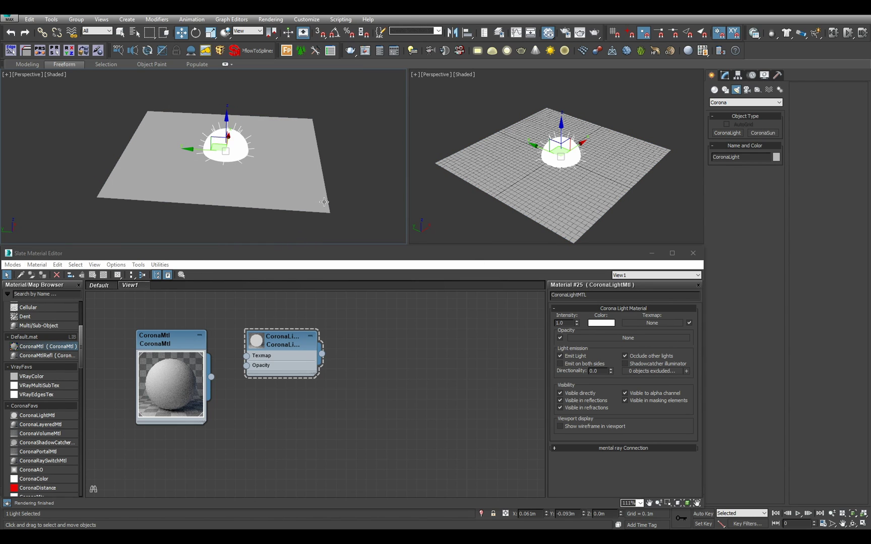
left_click(466, 121)
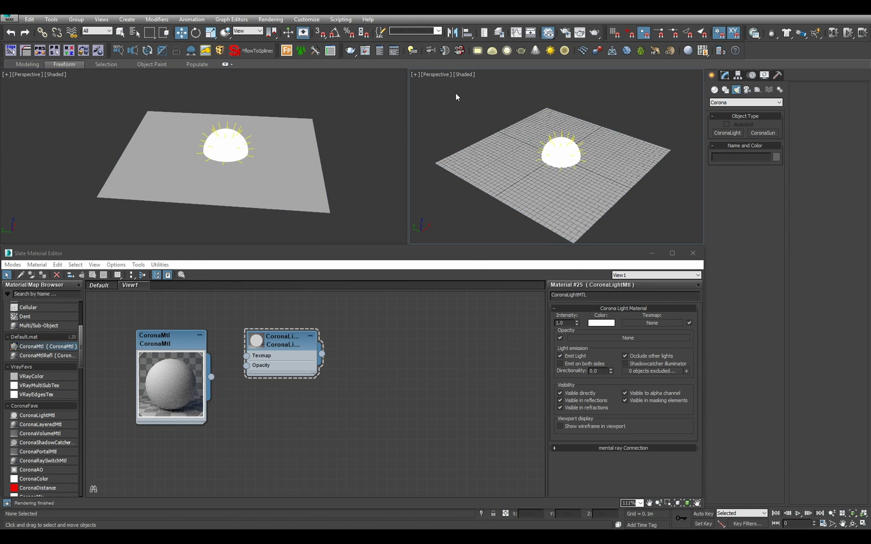
left_click(440, 74)
mouse_move(555, 215)
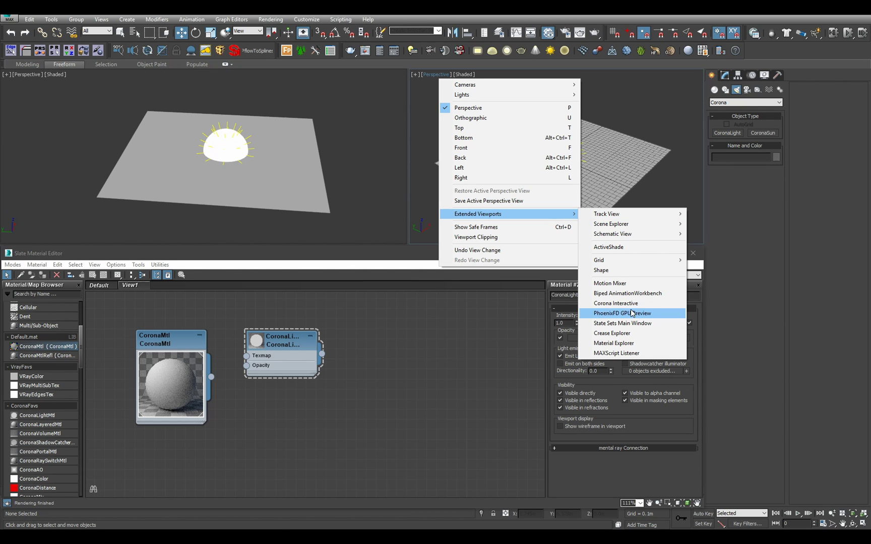
left_click(615, 303)
Select the sphere light and display its parameters next to those of CoronaLightMTL
mouse_move(268, 146)
middle_mouse_down()
mouse_move(269, 172)
mouse_move(266, 157)
mouse_move(276, 159)
middle_mouse_up()
left_click(242, 173)
left_click(429, 194)
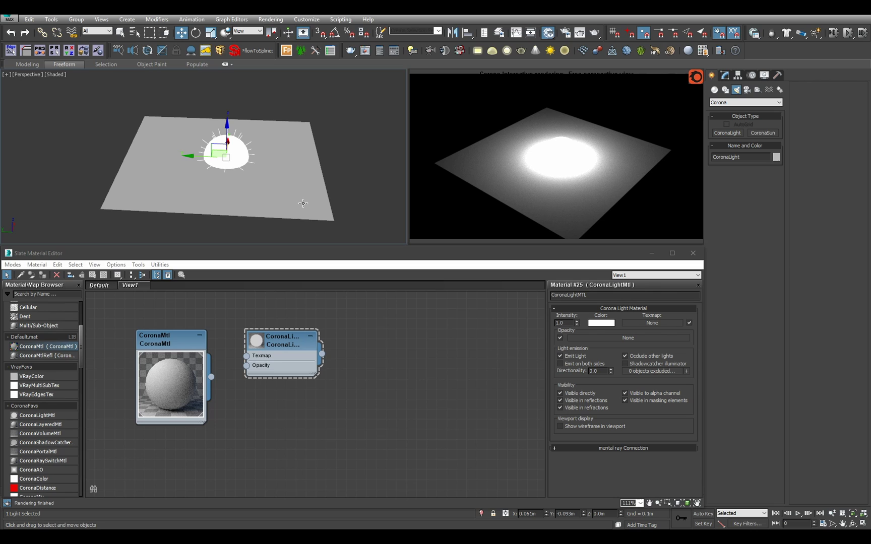
left_click(725, 76)
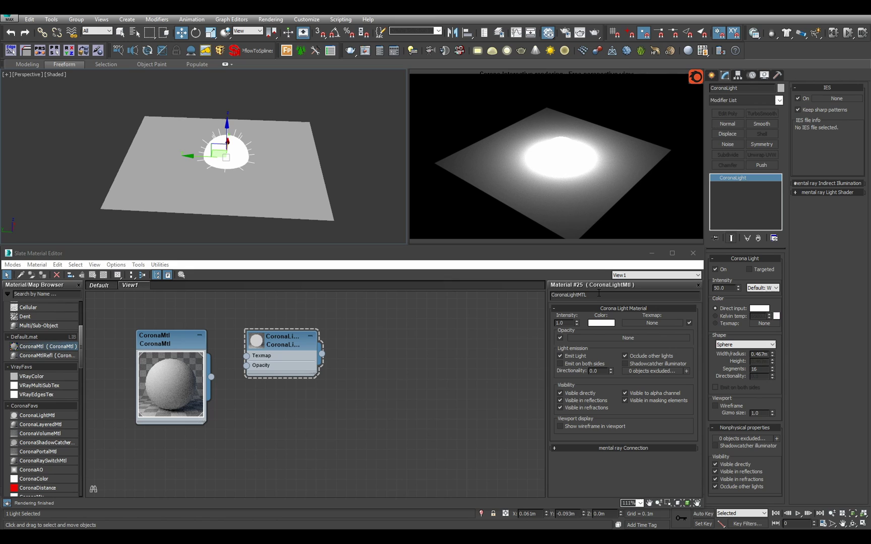
left_click_drag(599, 294, 523, 291)
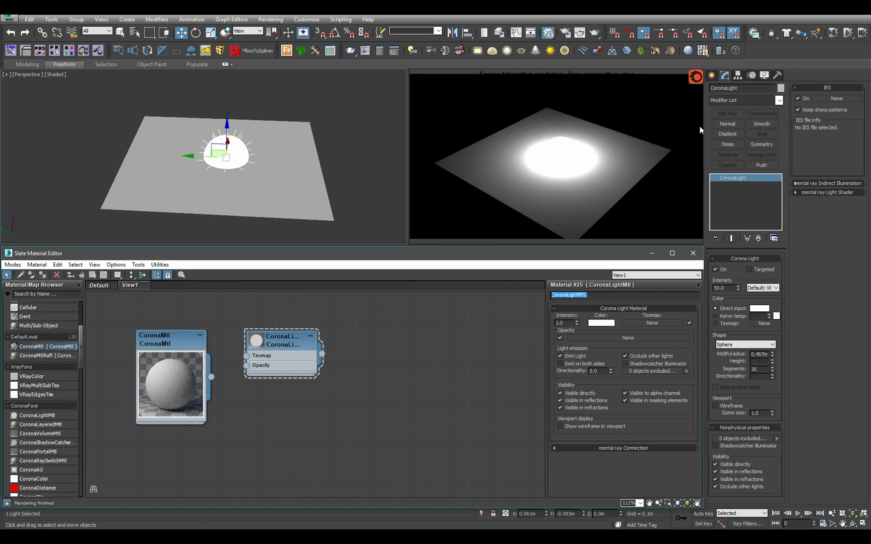
Create a teapot with a radius of about 0.5 m at the plane's edge, beside the light
left_click(711, 75)
left_click(715, 90)
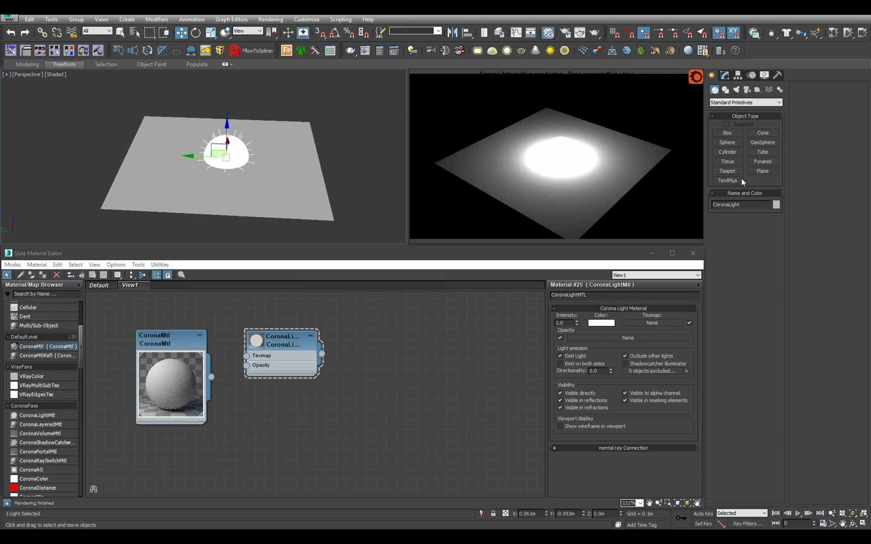
left_click(728, 171)
left_click_drag(306, 161, 323, 174)
right_click(322, 174)
Assign the CoronaLightMTL material to the teapot
left_click(297, 361)
key("a")
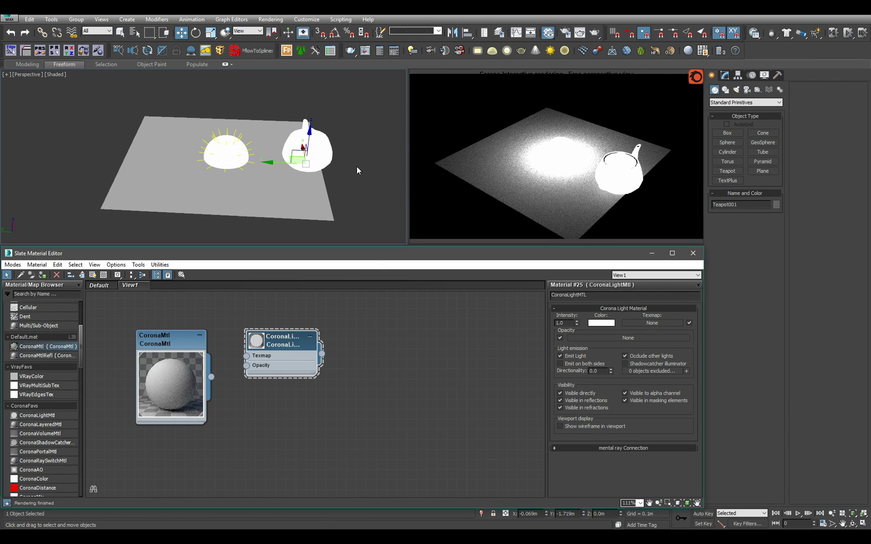
middle_click_drag(272, 171, 267, 177, "alt")
left_click(299, 368)
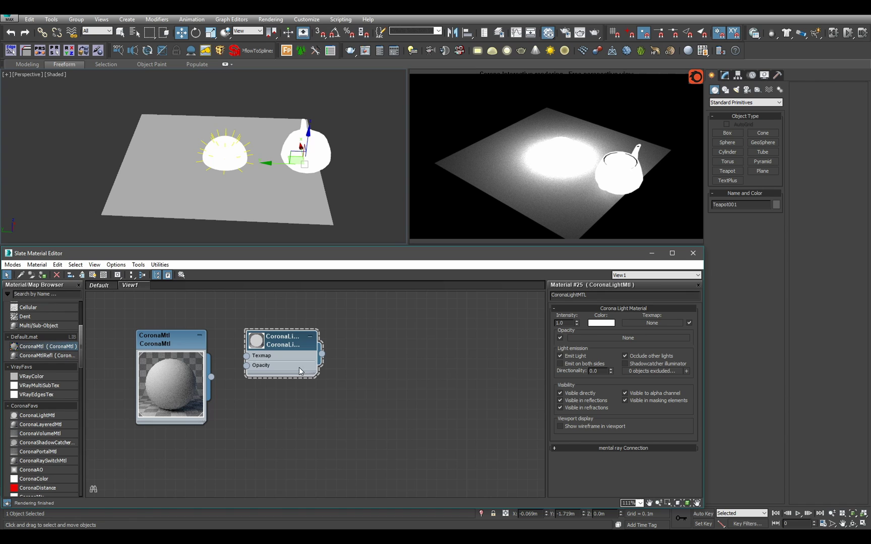
Move the sphere light away from the teapot along Y to about 1.19 m
left_click_drag(217, 156, 159, 159)
left_click(301, 151)
middle_click_drag(338, 181, 348, 185, "alt")
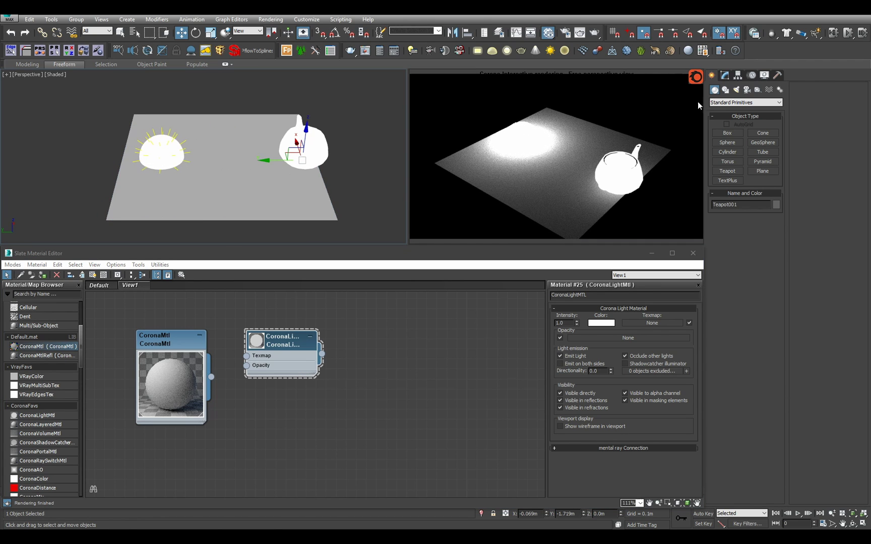
Set the intensity of the teapot's CoronaLightMTL material to 50
left_click(554, 140)
left_click(724, 75)
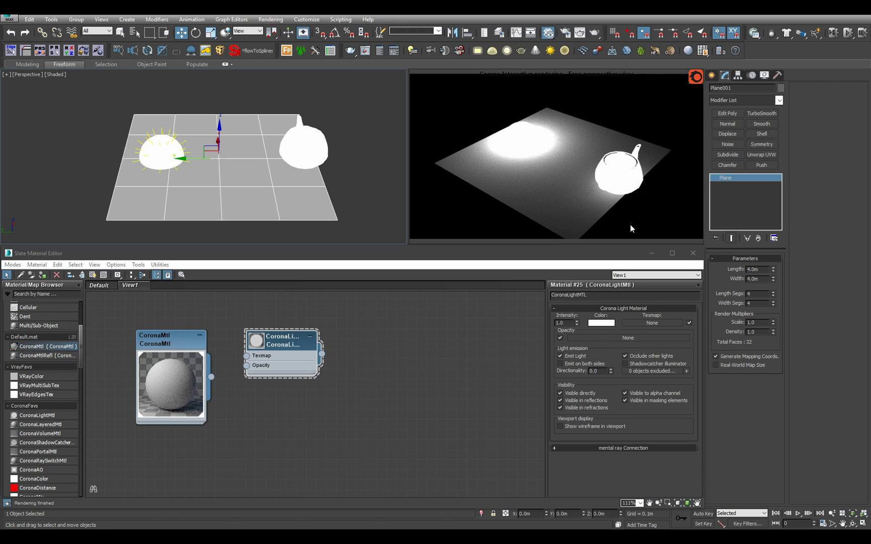
left_click(328, 150)
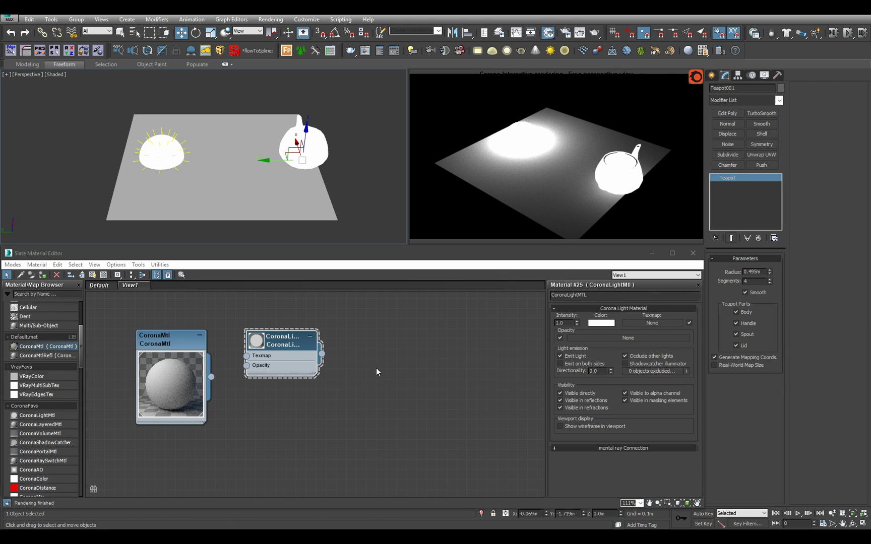
left_click(300, 354)
double_click(562, 322)
type("50")
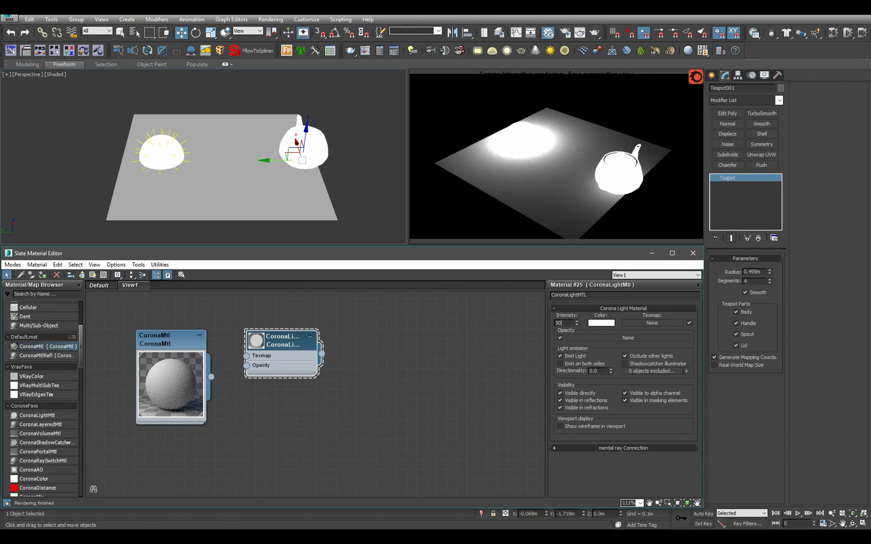
key("Return")
Raise the sphere light above the plane to a Z position of about 0.68 m
left_click(156, 151)
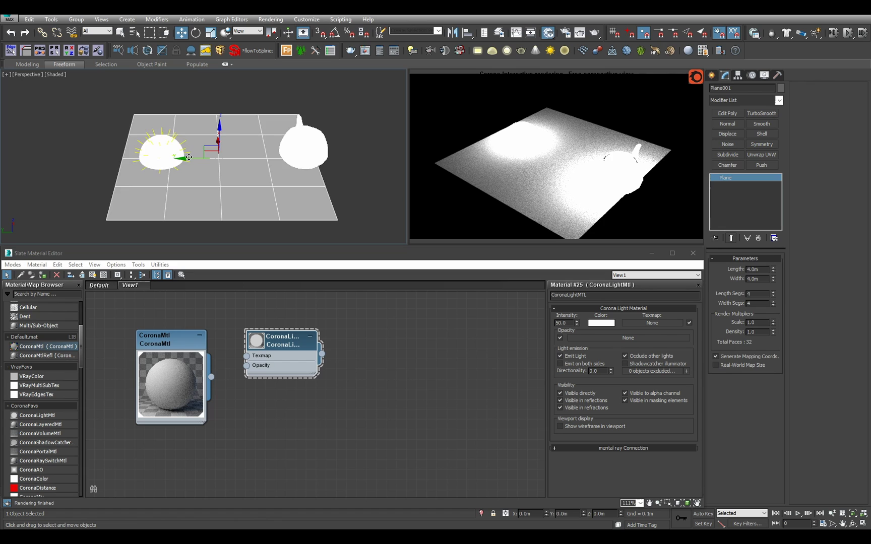
middle_click_drag(157, 151, 172, 159, "alt")
key("w")
left_click_drag(163, 143, 163, 110)
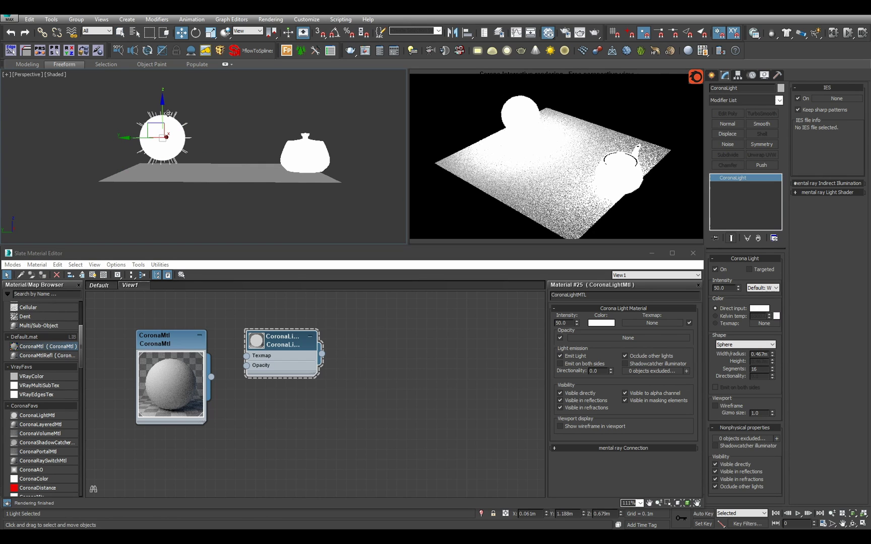
Move the teapot off the plane along Y to about -3.16 m
left_click(305, 153)
middle_click_drag(305, 154, 338, 237, "alt")
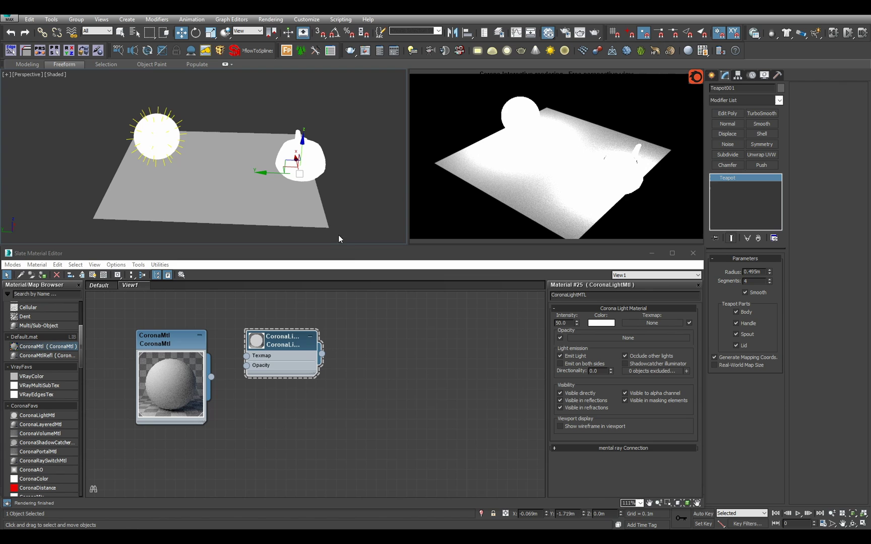
left_click_drag(303, 159, 377, 158)
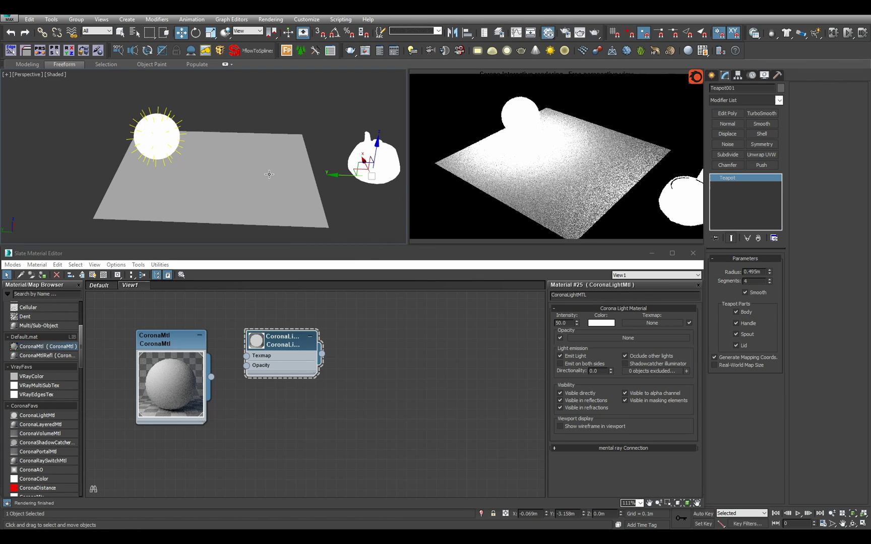
Select the sphere light and examine the shape options available for it
left_click(195, 149)
middle_click_drag(194, 149, 189, 130, "alt")
key("q")
left_click(151, 140)
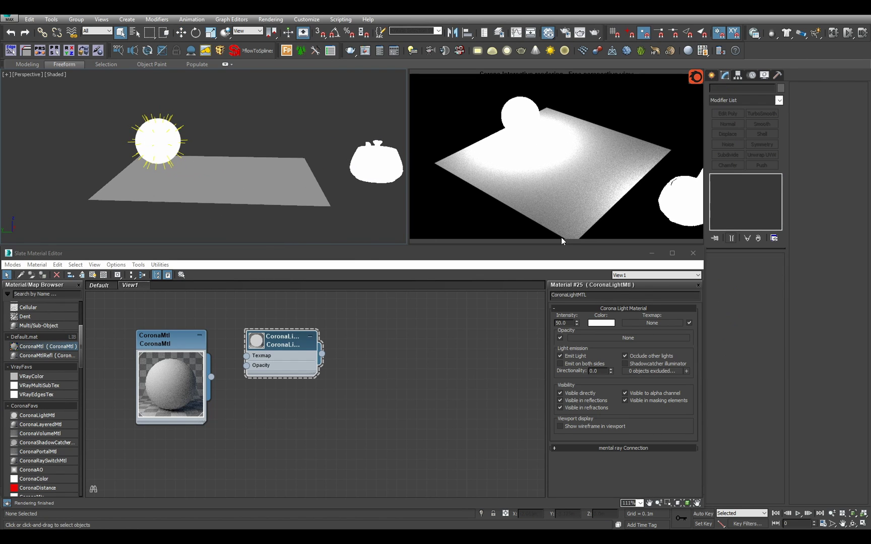
left_click(159, 125)
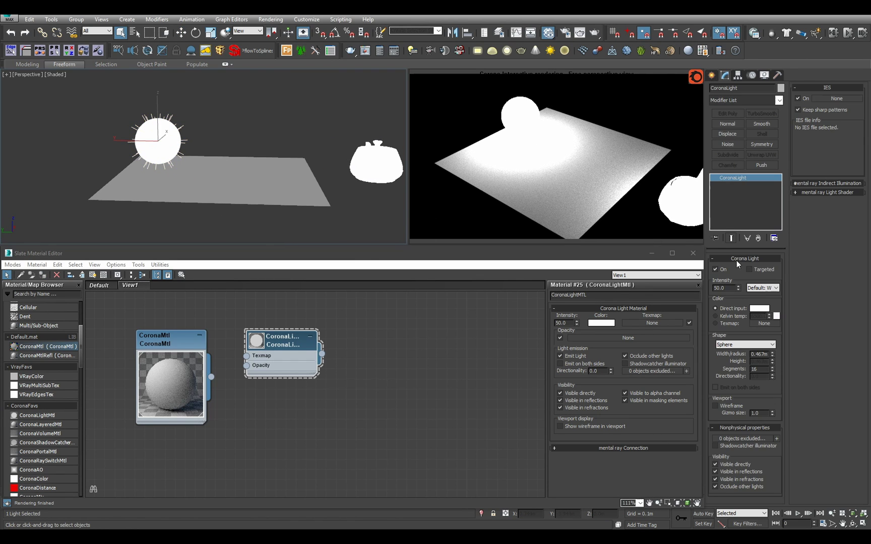
left_click(756, 344)
left_click(756, 346)
middle_click_drag(377, 166, 362, 174)
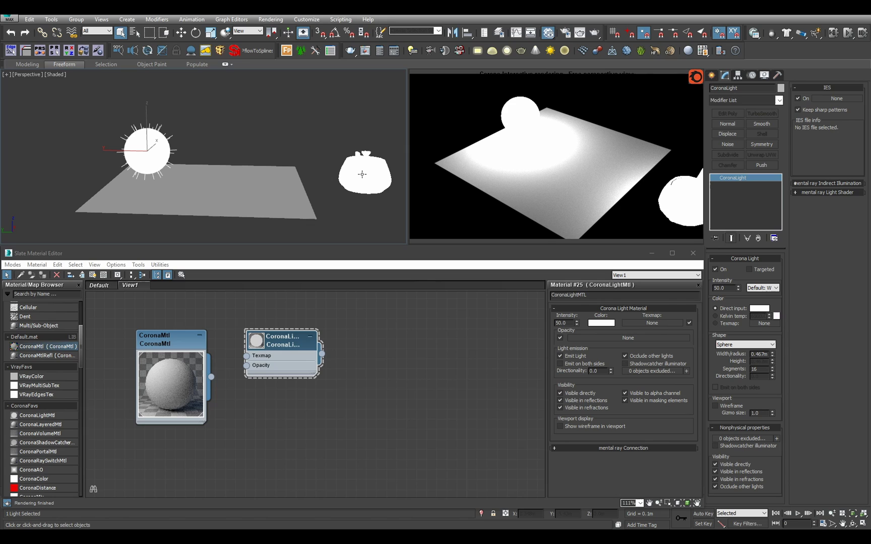
left_click(743, 348)
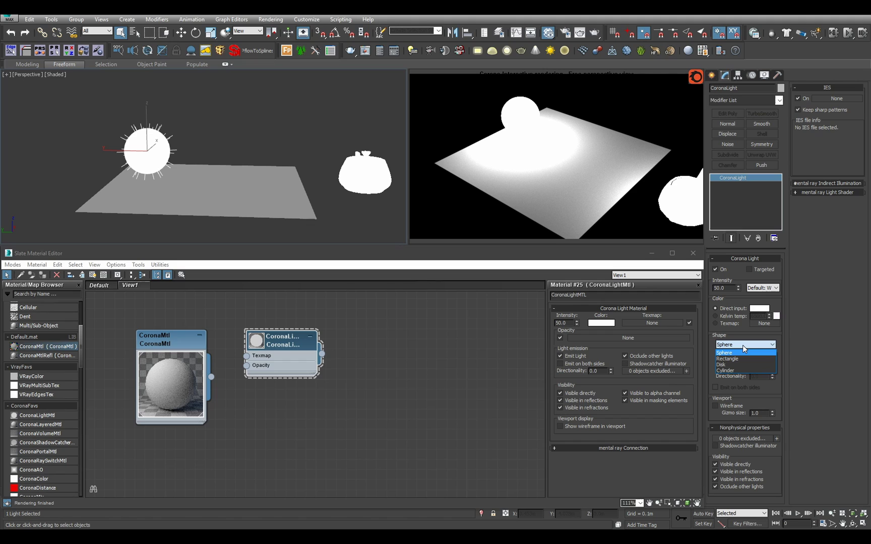
Inspect the teapot's geometry in wireframe display, and return the viewport to shaded display
left_click(743, 346)
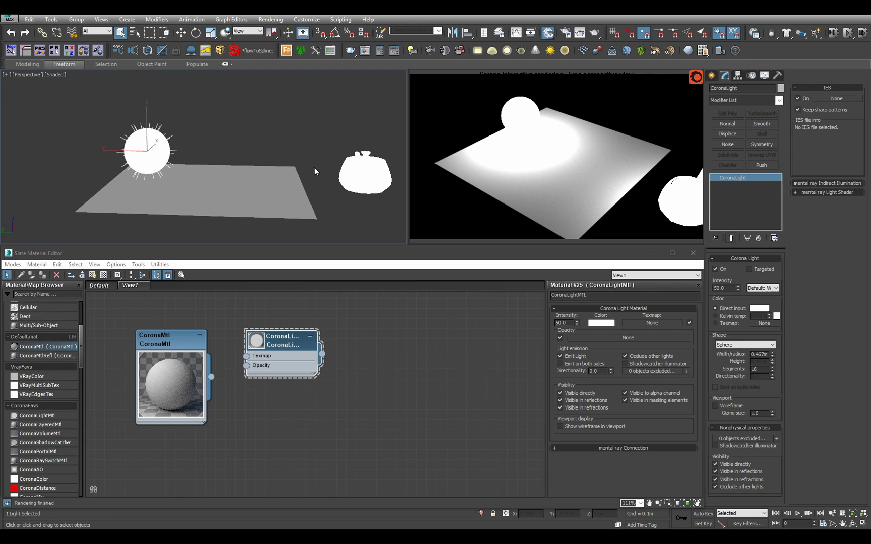
left_click(362, 170)
mouse_move(362, 170)
middle_mouse_down()
mouse_move(302, 169)
mouse_move(346, 162)
middle_mouse_up()
scroll(302, 169, "up", 2)
key("F3")
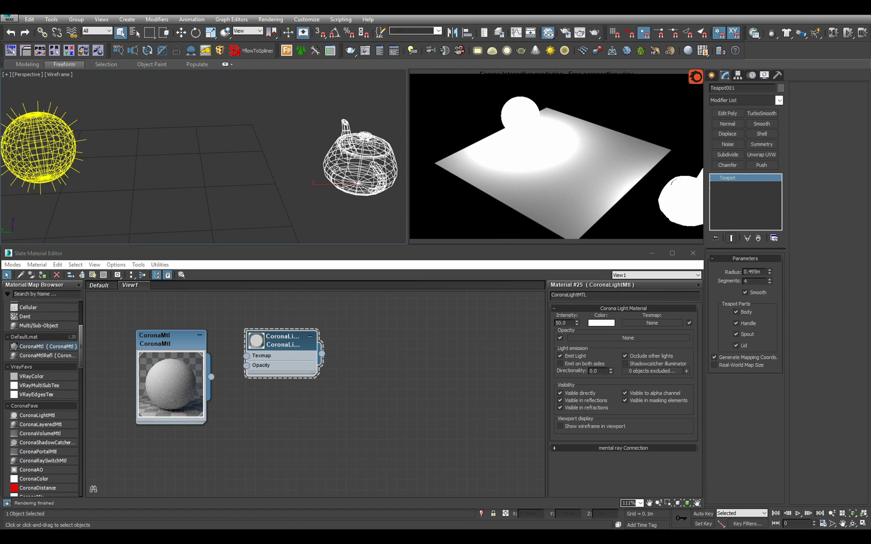
scroll(335, 165, "down", 3)
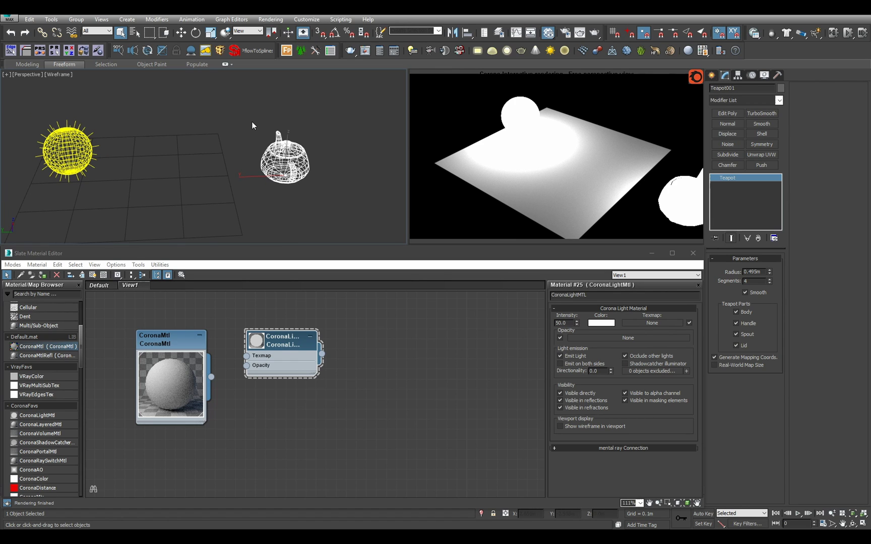
middle_click_drag(209, 122, 236, 129)
key("F3")
Compare the sphere light's available shape options with the teapot's object parameters
left_click(191, 145)
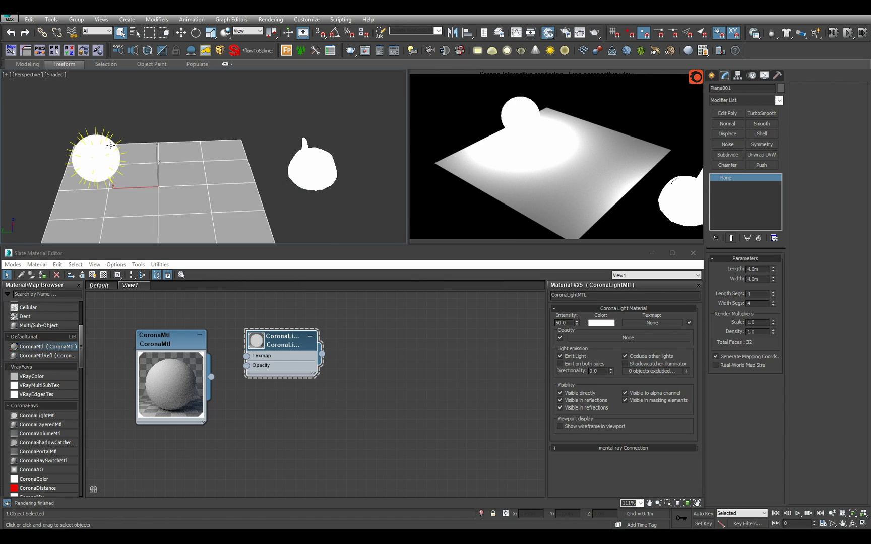
mouse_move(164, 139)
middle_mouse_down("alt")
mouse_move(160, 123)
mouse_move(172, 126)
middle_mouse_up("alt")
left_click(135, 157)
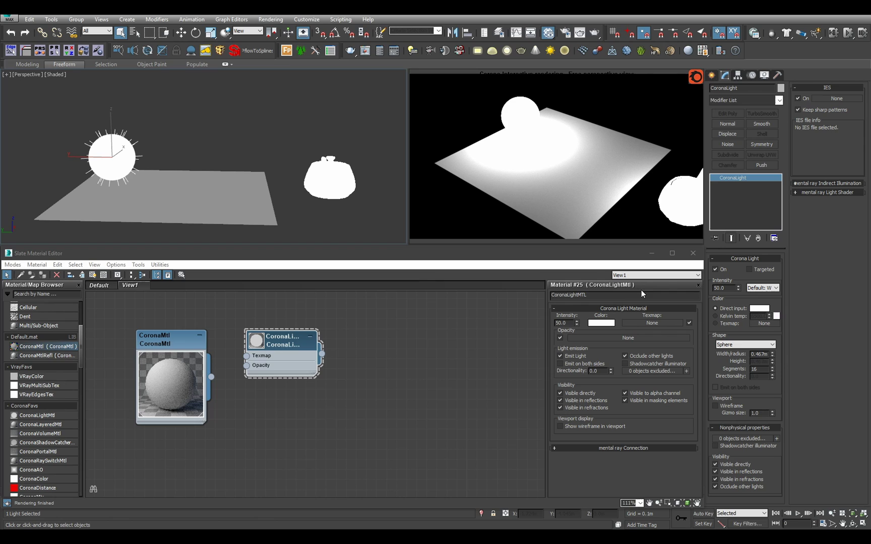
left_click(746, 346)
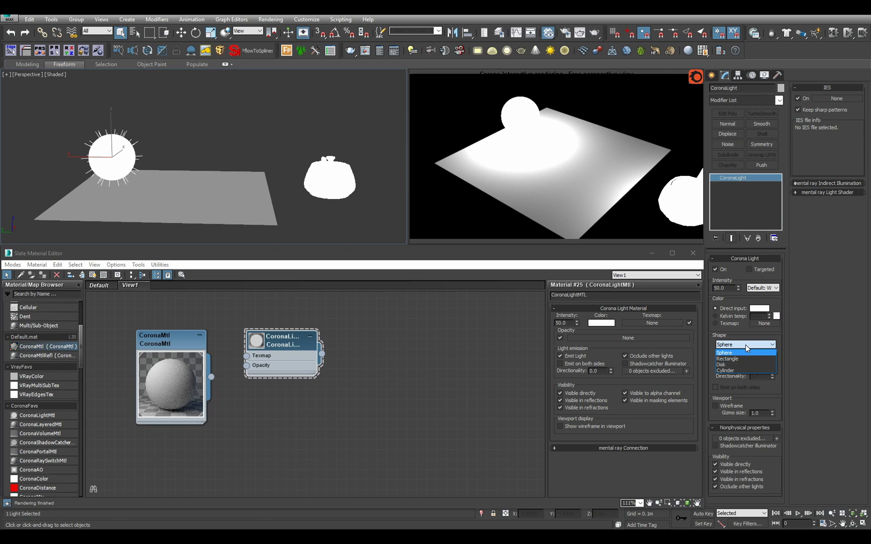
left_click(746, 345)
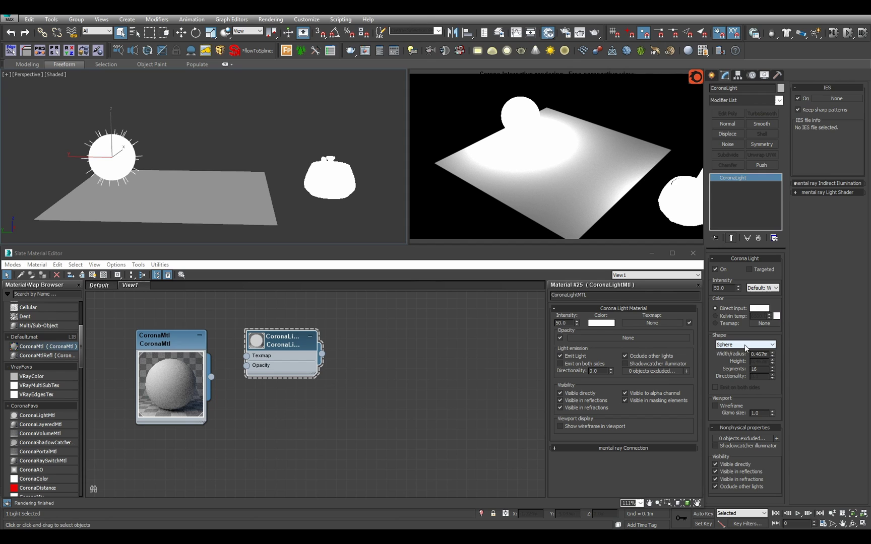
left_click(328, 172)
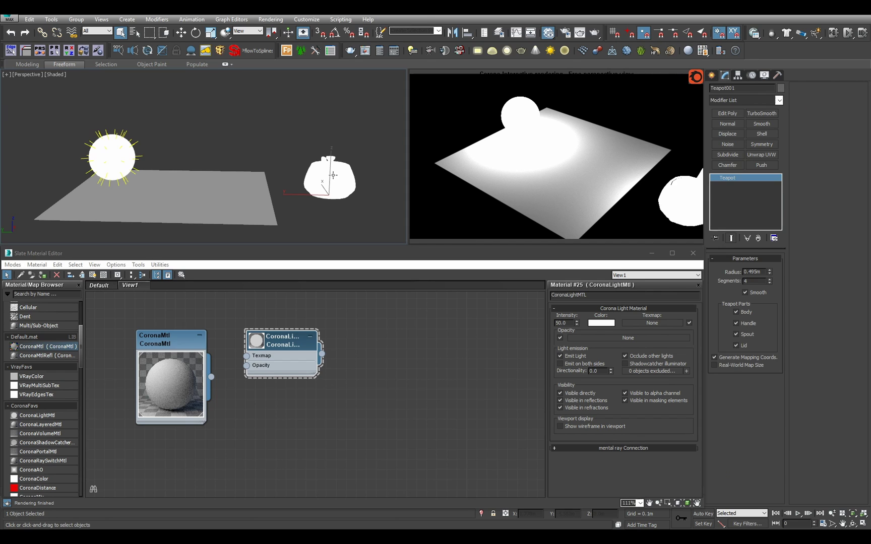
left_click(135, 148)
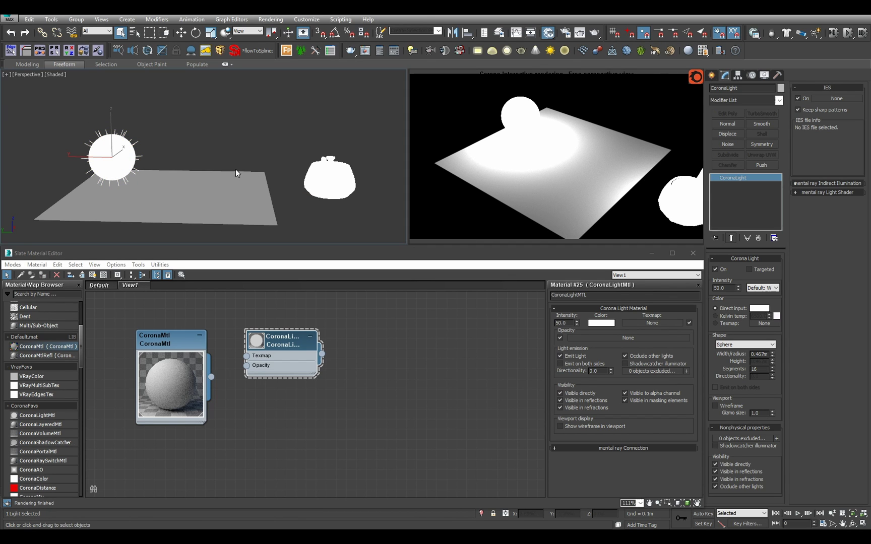
Create a sphere of about 0.606 m radius on the plane beside the teapot and assign the CoronaLightMTL material to it
middle_click_drag(236, 169, 239, 179, "alt")
key("c")
mouse_move(244, 177)
left_mouse_down()
mouse_move(238, 190)
mouse_move(246, 179)
left_mouse_up()
right_click(236, 130)
key("s")
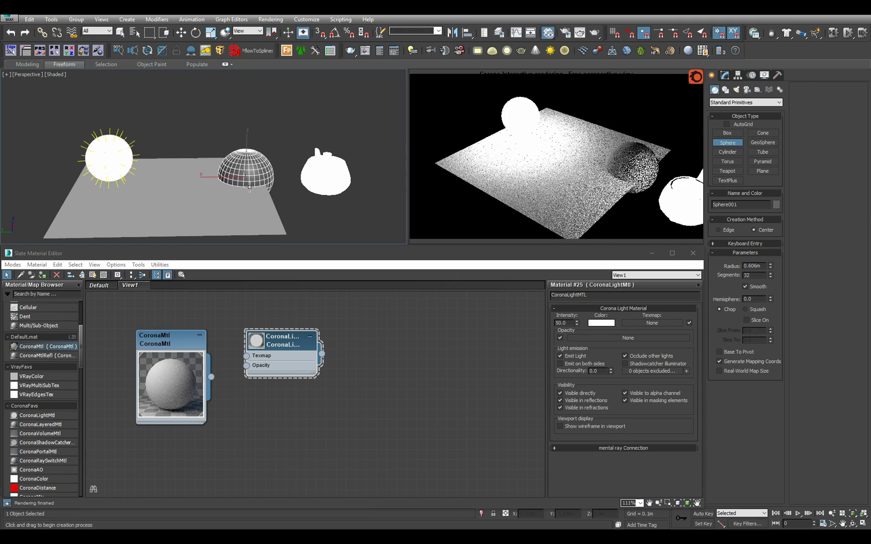
right_click(250, 187)
left_click(297, 342)
key("a")
Delete the teapot and raise the new sphere to a Z position of about 0.53 m
left_click(325, 188)
key("Delete")
left_click(240, 160)
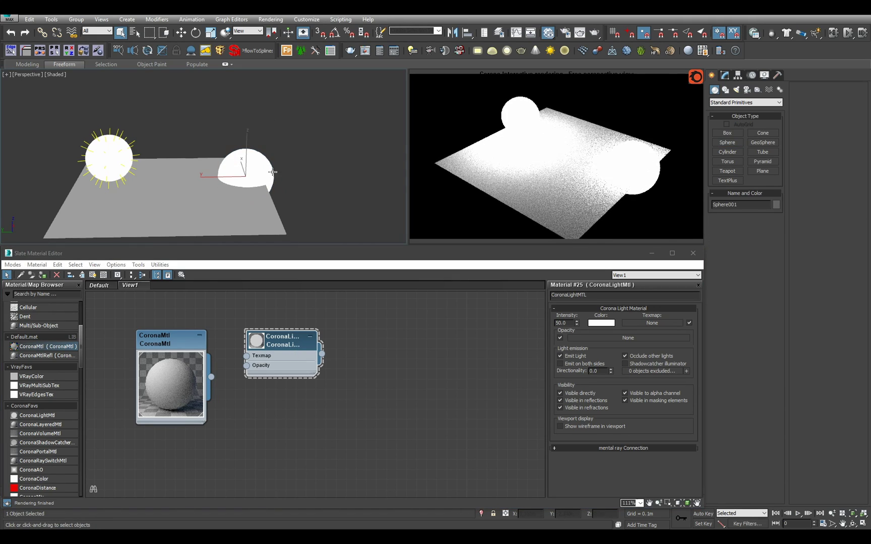
key("w")
left_click_drag(249, 151, 250, 128)
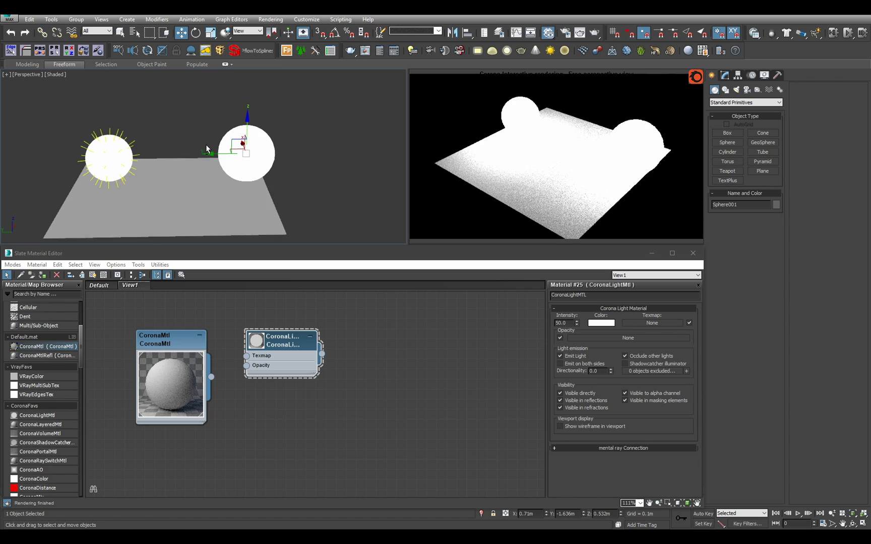
Examine the sphere light's viewport and visibility settings against the corresponding CoronaLightMtl options
middle_click_drag(206, 146, 179, 151, "alt")
left_click(118, 152)
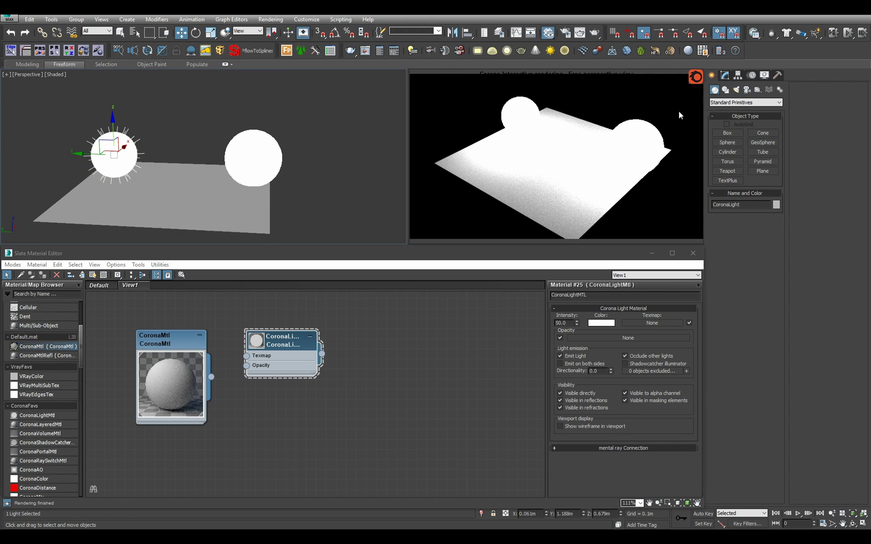
left_click(726, 74)
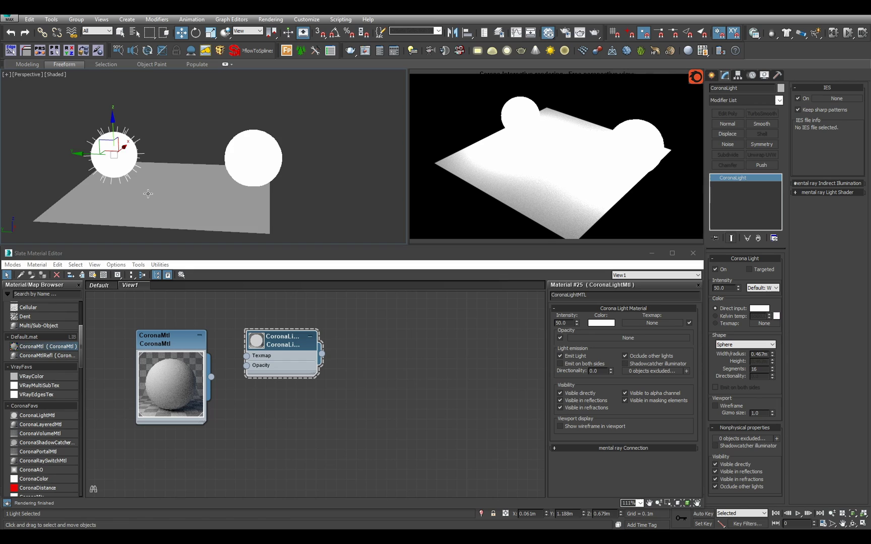
middle_click_drag(150, 193, 164, 175, "alt")
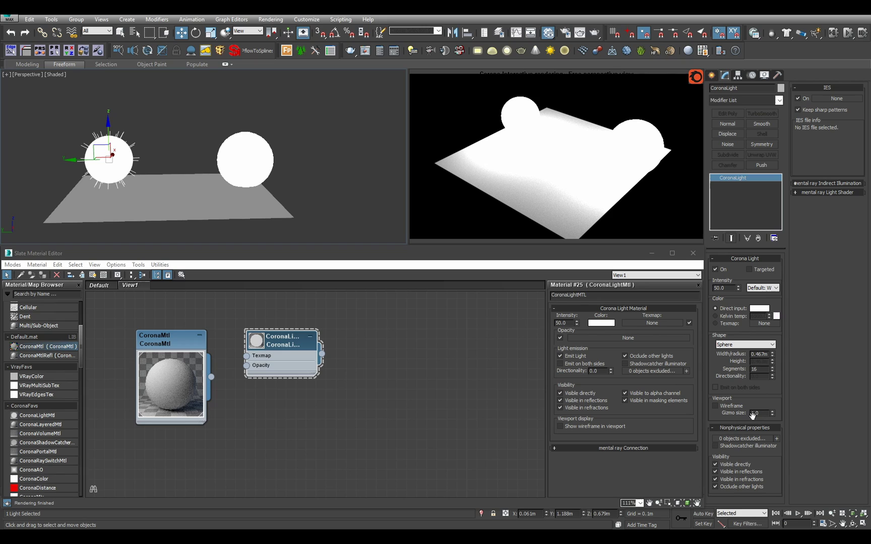
left_click(674, 331)
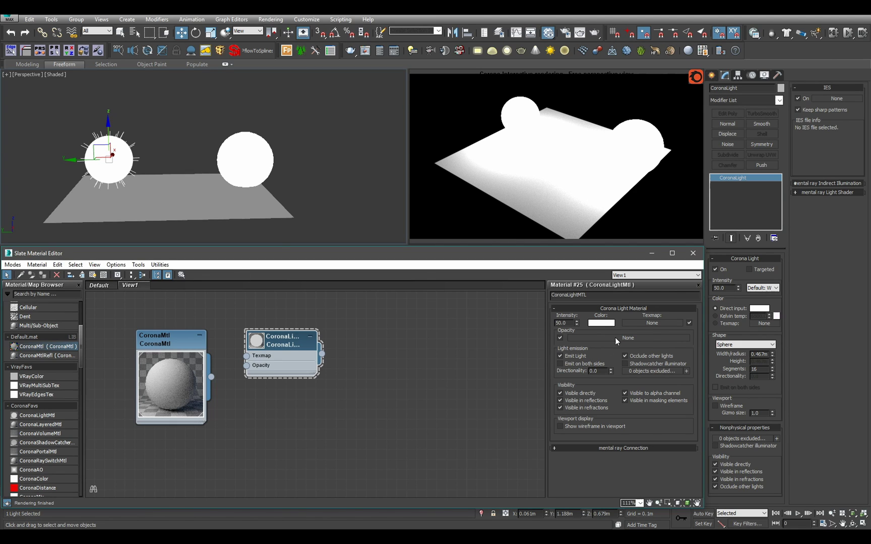
left_click(248, 173)
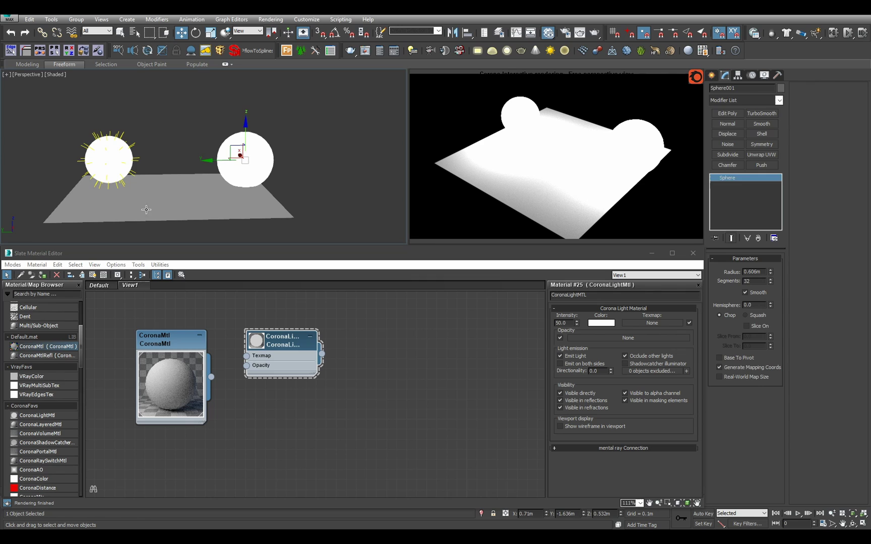
left_click(108, 149)
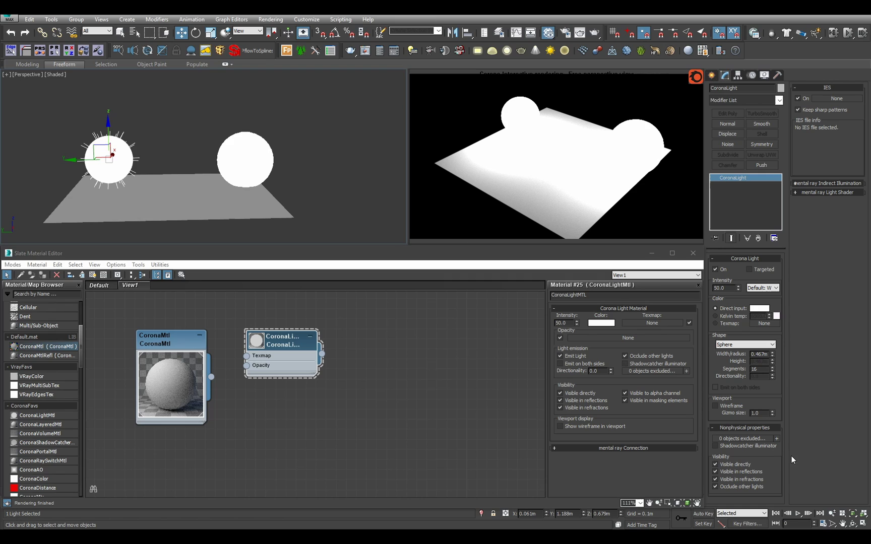
middle_click_drag(278, 182, 288, 189)
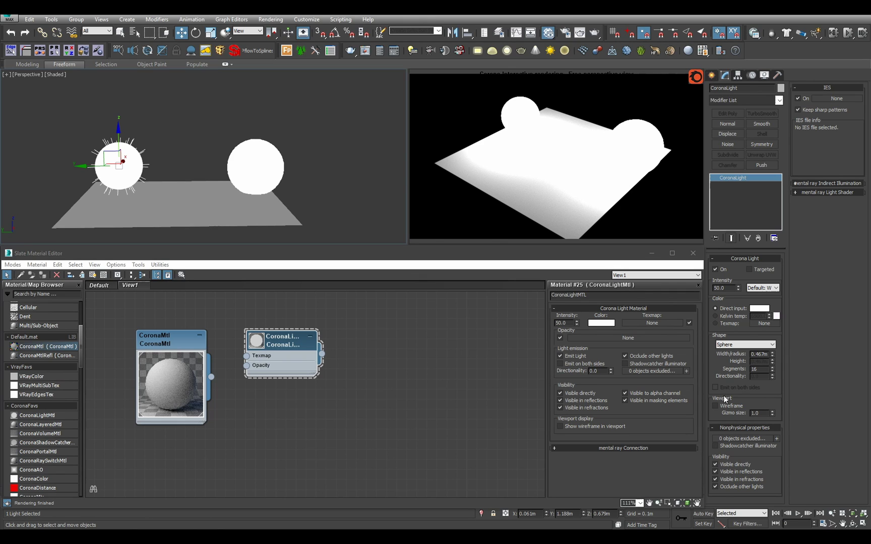
mouse_move(294, 169)
middle_mouse_down("alt")
mouse_move(292, 160)
mouse_move(299, 164)
middle_mouse_up("alt")
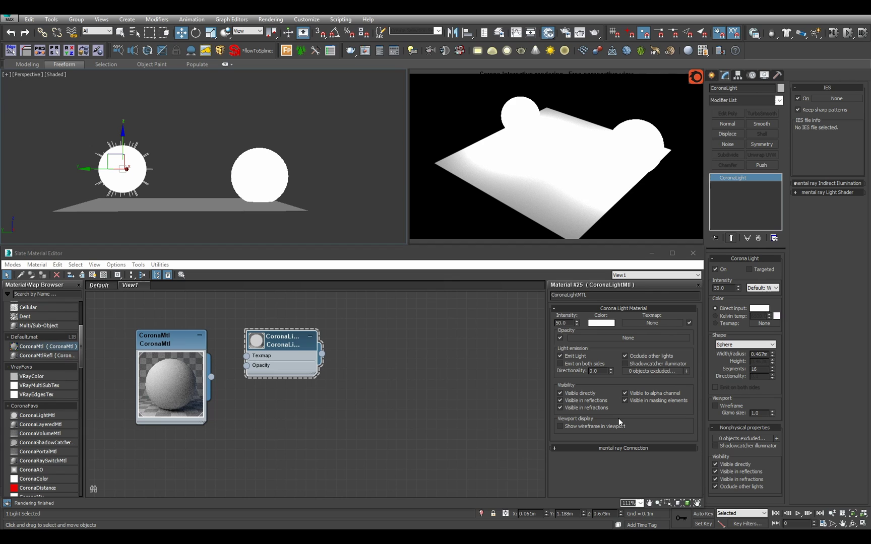
Compare the mesh sphere's parameters and its CoronaLightMtl settings with the sphere light from several viewing angles
mouse_move(271, 194)
middle_mouse_down("alt")
mouse_move(237, 153)
mouse_move(288, 194)
mouse_move(280, 205)
middle_mouse_up("alt")
scroll(287, 193, "down", 3)
left_click(183, 182)
scroll(275, 208, "up", 3)
left_click(219, 154)
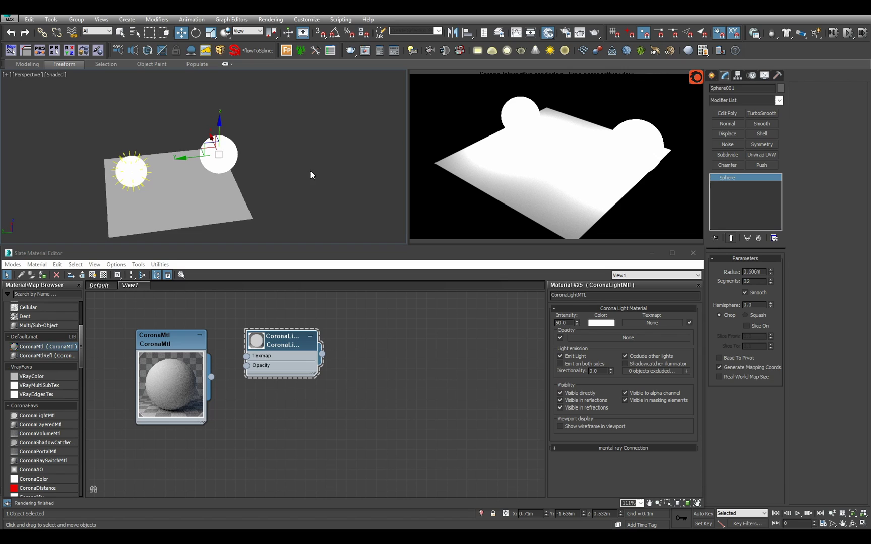
middle_click_drag(308, 173, 297, 169, "alt")
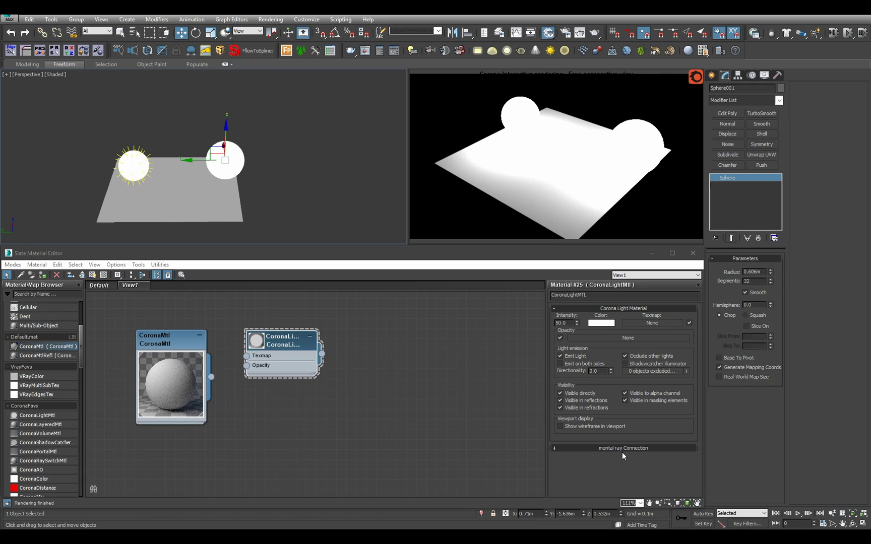
scroll(249, 171, "up", 3)
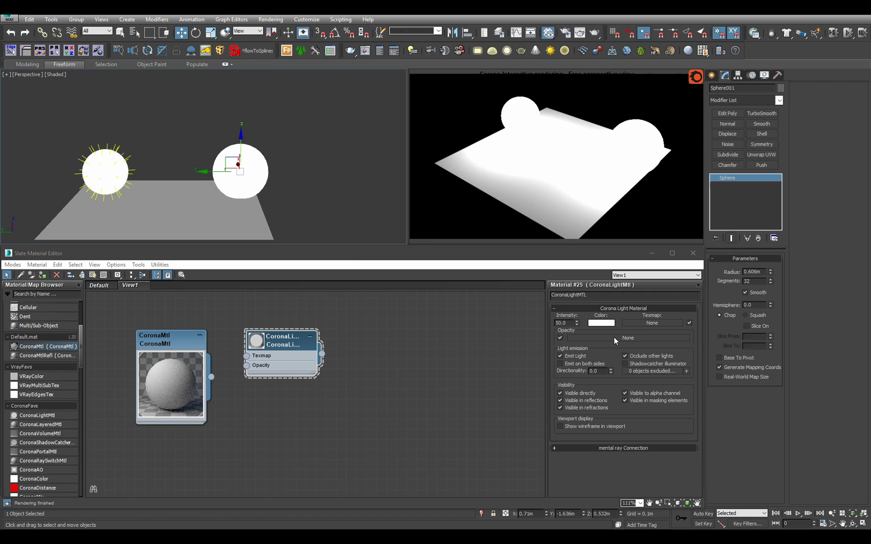
left_click(109, 166)
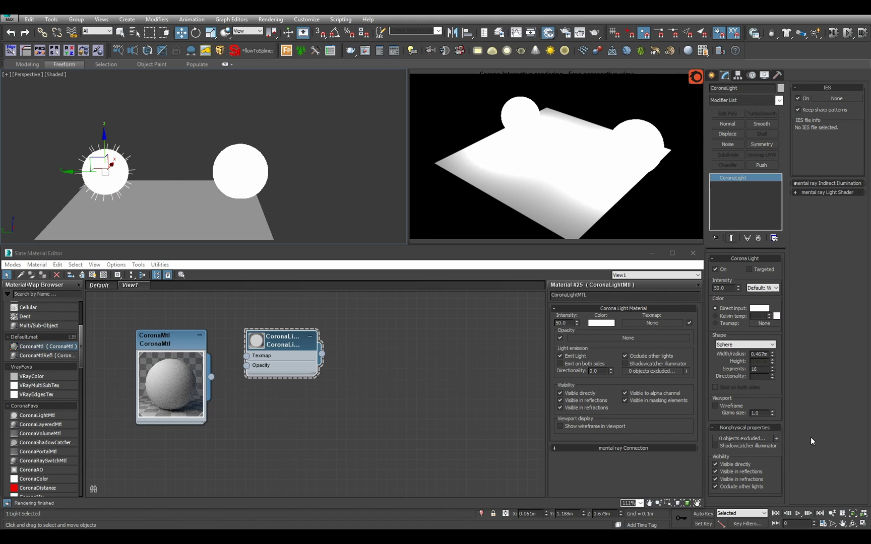
left_click(260, 161)
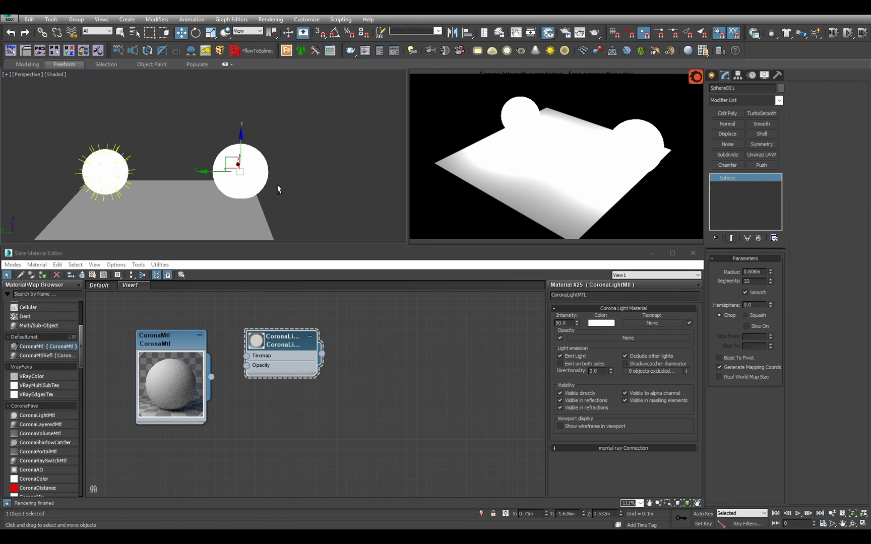
mouse_move(278, 189)
middle_mouse_down("alt")
mouse_move(318, 174)
mouse_move(302, 185)
mouse_move(274, 176)
middle_mouse_up("alt")
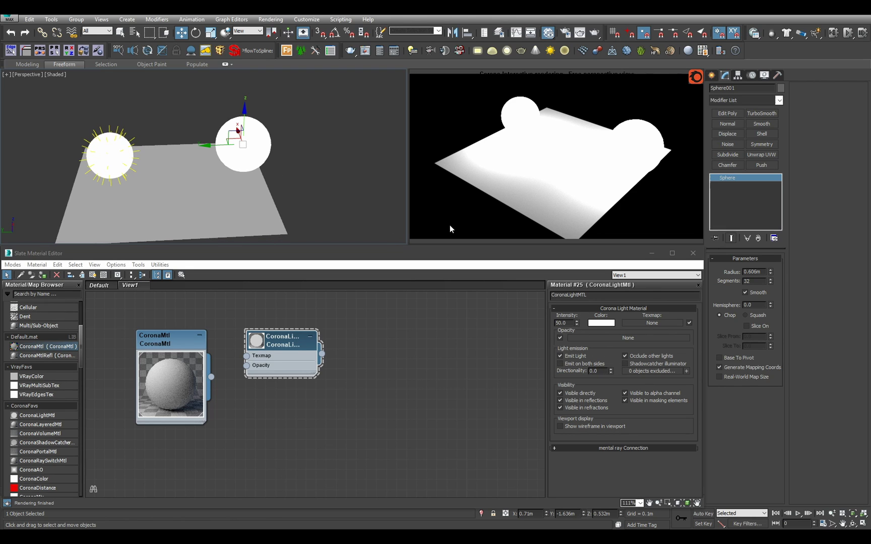
Move the mesh sphere off the plane along Y to about -2.39 m
left_click(204, 145)
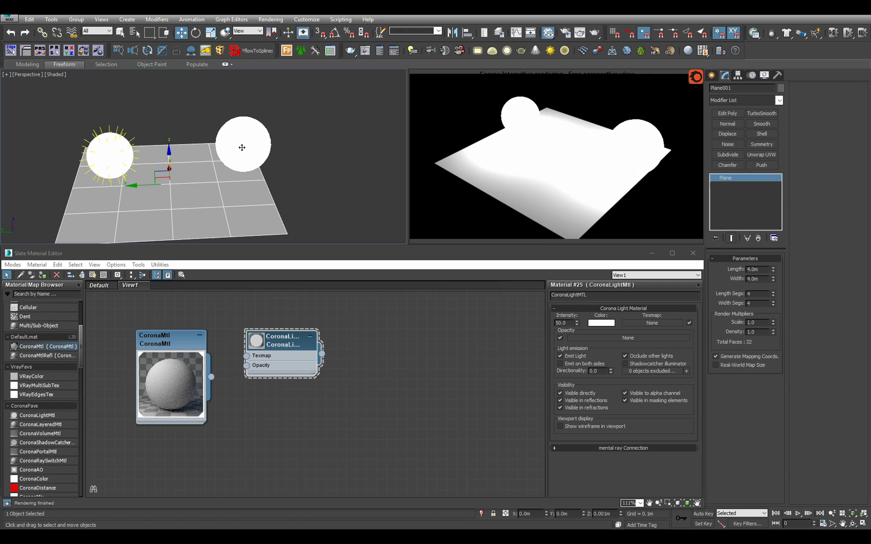
left_click(229, 141)
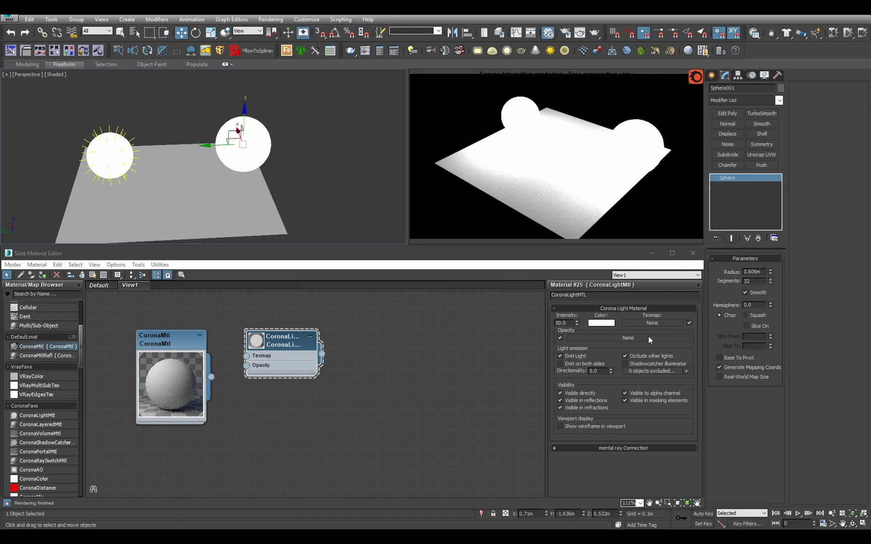
left_click_drag(251, 164, 279, 164)
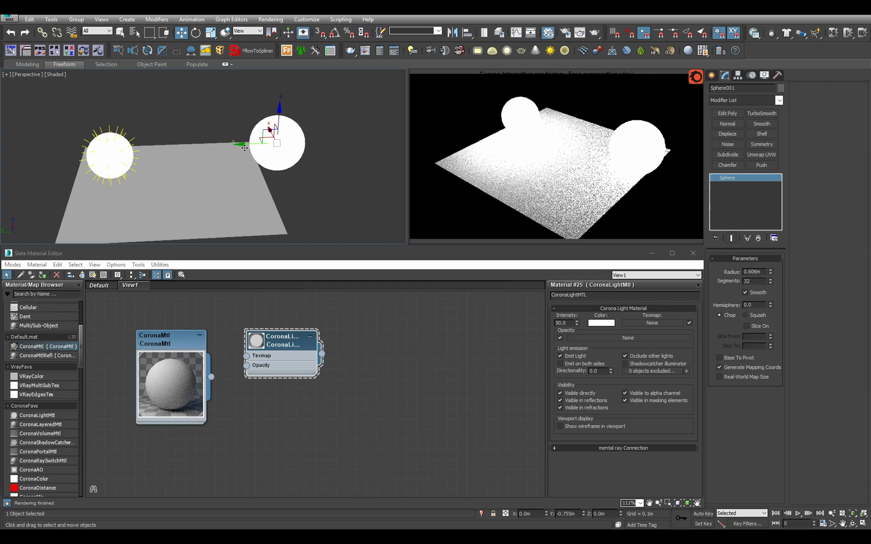
middle_click_drag(280, 164, 258, 160, "alt")
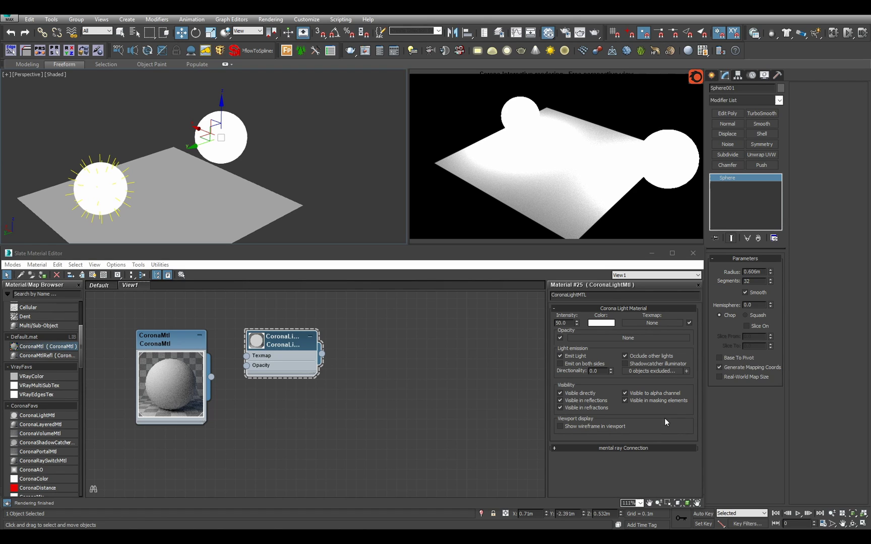
Try the scene without the mesh sphere by deleting it, and undo the deletion
middle_click_drag(294, 188, 356, 196, "alt")
key("Delete")
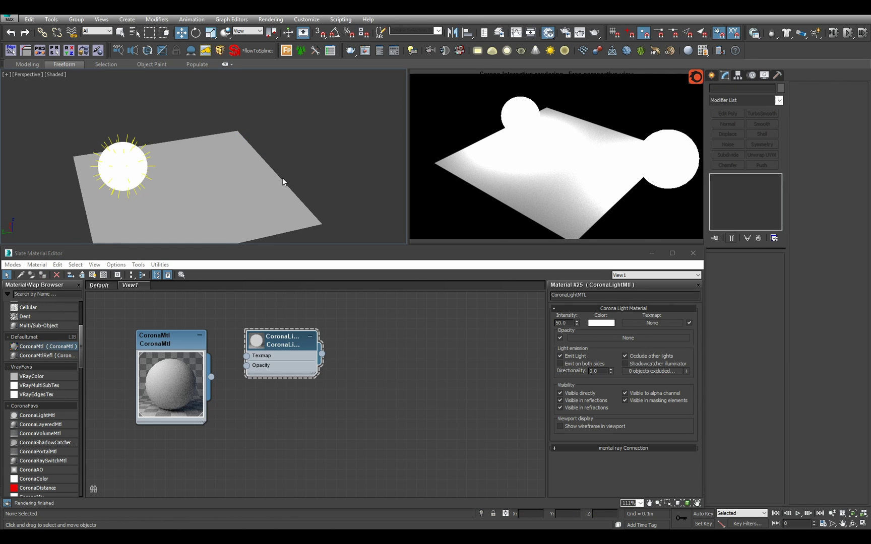
middle_click_drag(282, 177, 190, 147, "alt")
left_click(132, 148)
key("ctrl+z")
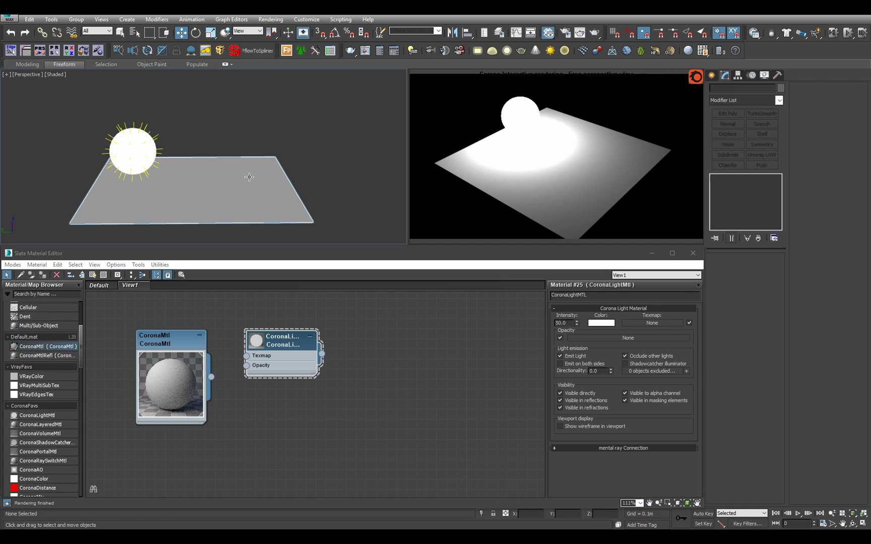
key("ctrl+z")
Alternate between the mesh sphere and the sphere light to compare their object parameters
left_click(307, 355)
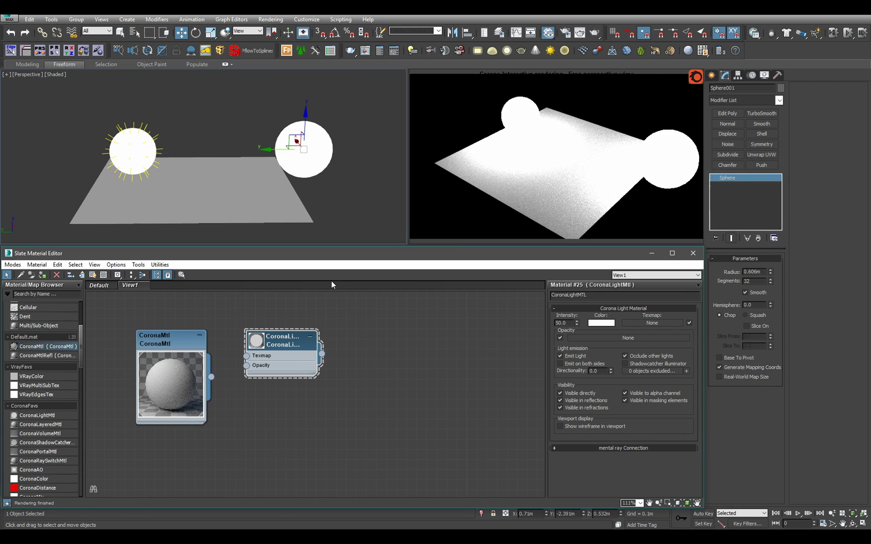
middle_click_drag(342, 183, 335, 179)
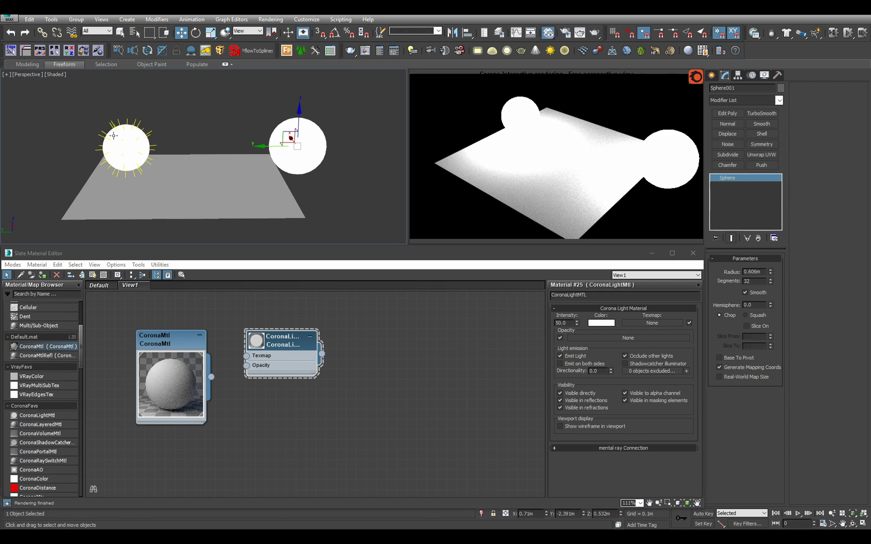
left_click(126, 147)
left_click(283, 145)
left_click(121, 141)
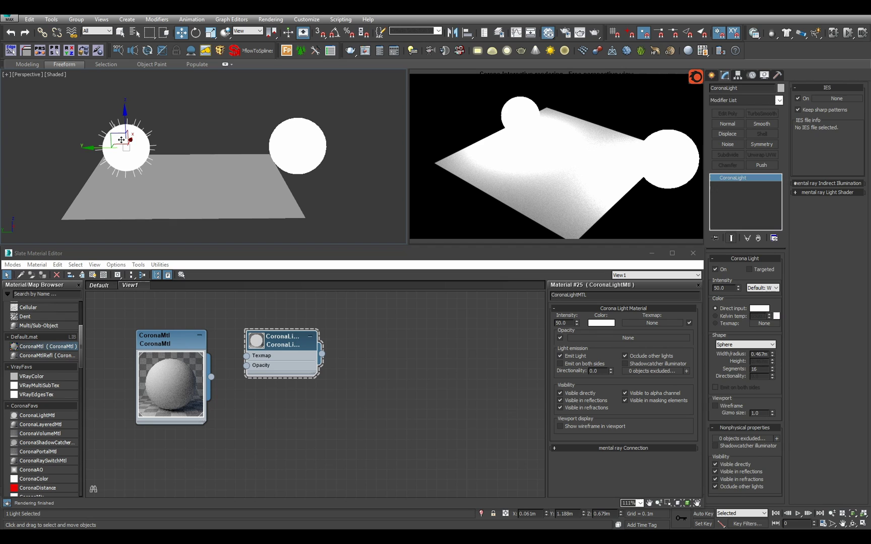
Raise the mesh sphere along Z to about 0.76 m
left_click(281, 133)
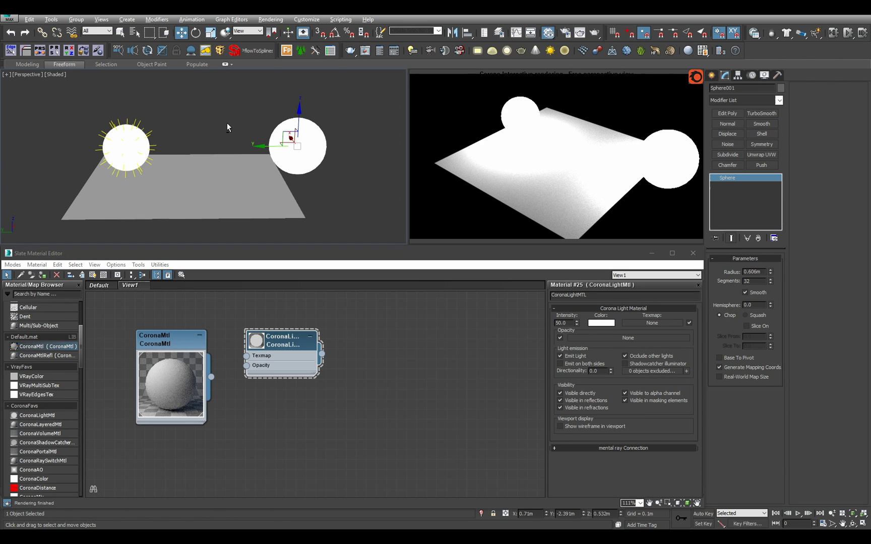
middle_click_drag(227, 123, 255, 150, "alt")
left_click(194, 133)
left_click(301, 152)
left_click_drag(292, 138, 292, 125)
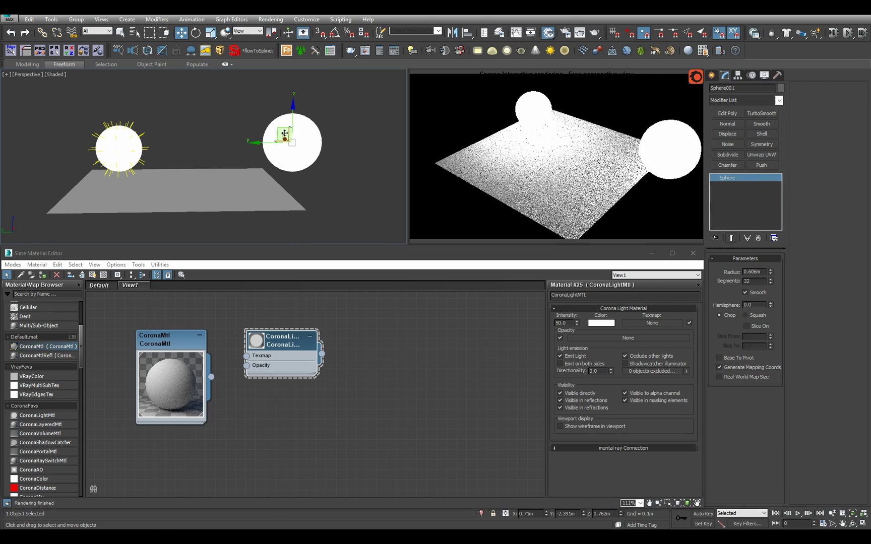
Delete the mesh sphere so that only the Corona sphere light illuminates the plane
middle_click_drag(284, 135, 179, 164, "alt")
key("r")
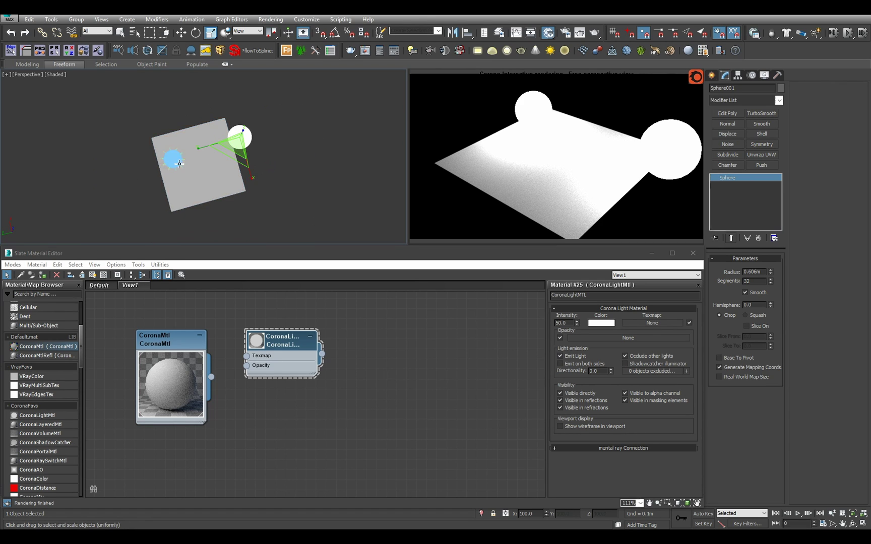
left_click(179, 164)
scroll(211, 164, "down", 3)
middle_click_drag(233, 167, 242, 140, "alt")
scroll(242, 140, "up", 2)
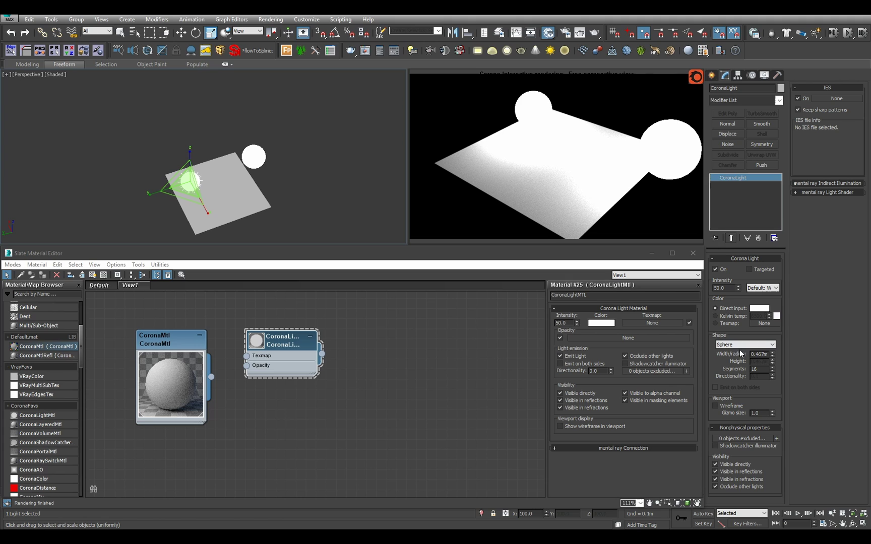
left_click(253, 158)
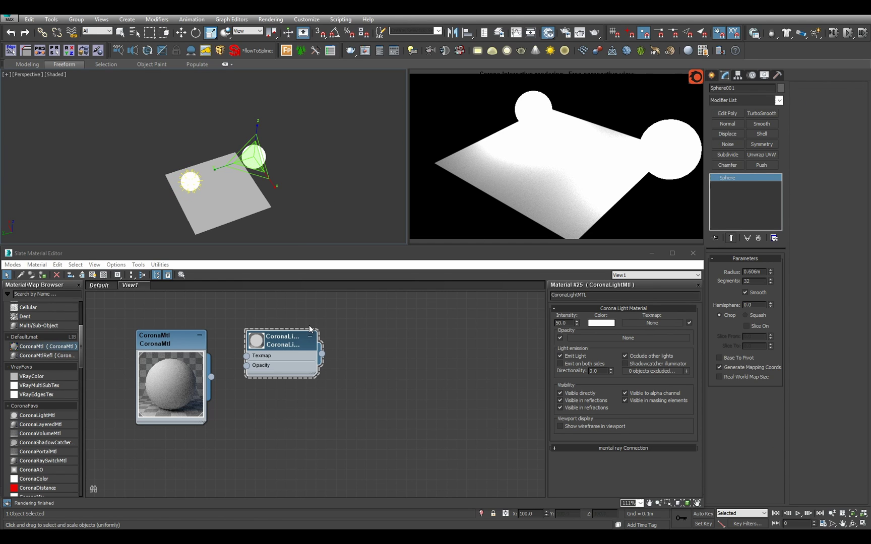
key("Delete")
Set the Corona sphere light's radius to 0.01 m
left_click(190, 182)
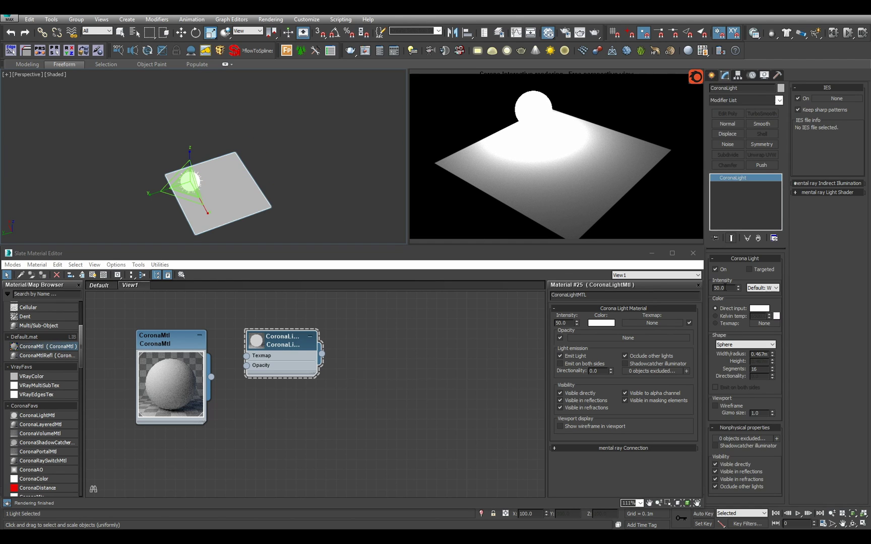
double_click(725, 287)
double_click(761, 355)
type(".")
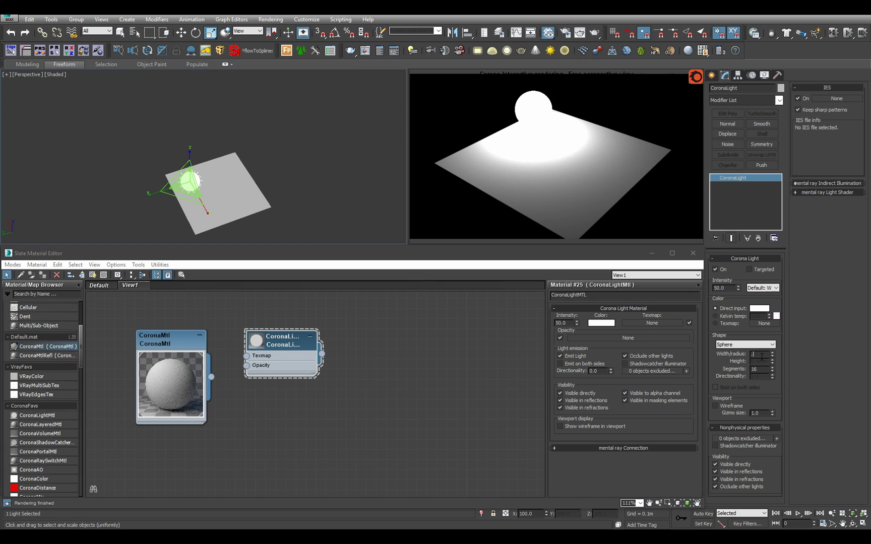
type("0.01")
key("Return")
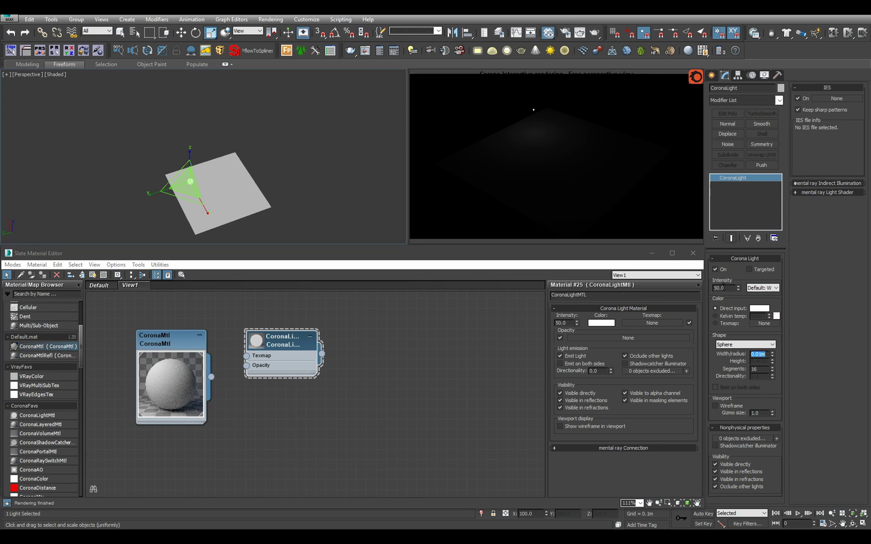
Raise the sphere light's intensity to 50000
double_click(724, 288)
type("50000")
key("Return")
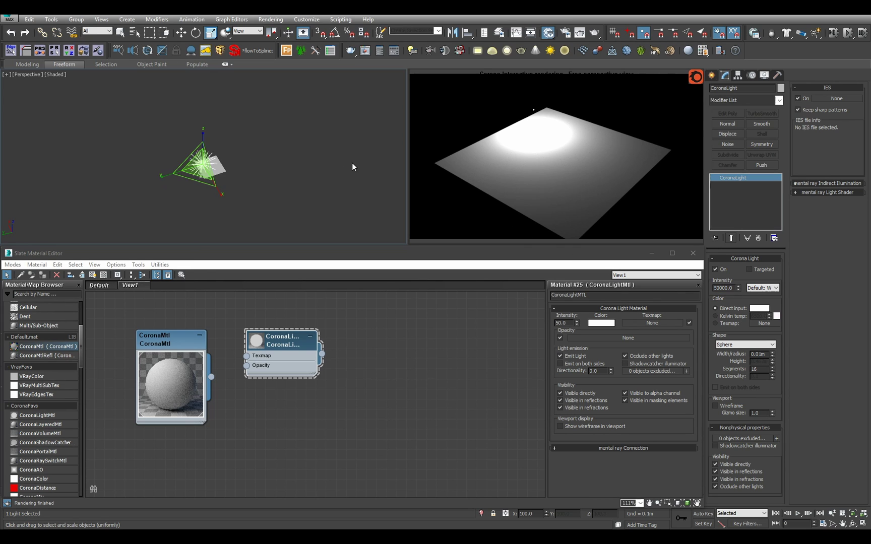
Move the sphere light far away from the plane and raise it, to about X 6.02, Y 9.11, Z 7.01 m
key("w")
left_click_drag(201, 147, 125, 118)
middle_click_drag(125, 118, 180, 182, "alt")
middle_click_drag(145, 235, 164, 205)
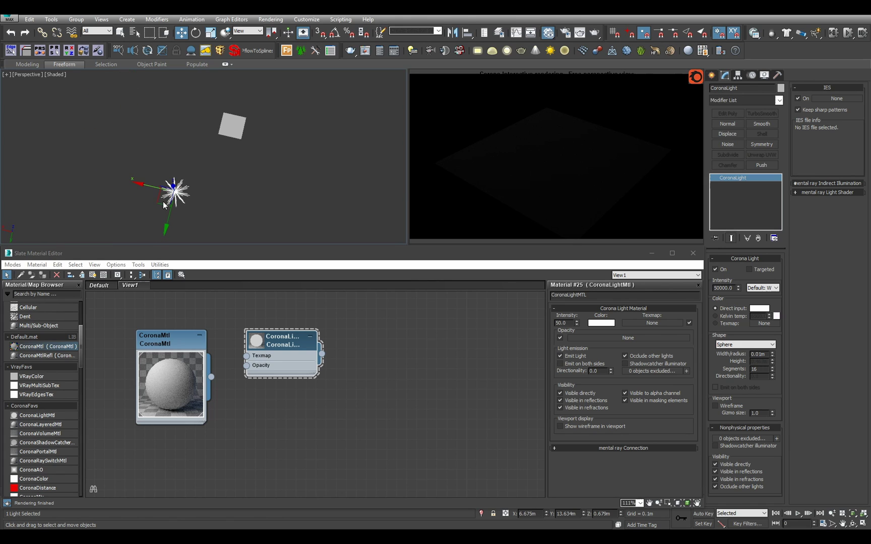
left_click_drag(164, 205, 174, 180)
middle_click_drag(173, 179, 165, 133, "alt")
left_click_drag(185, 126, 185, 98)
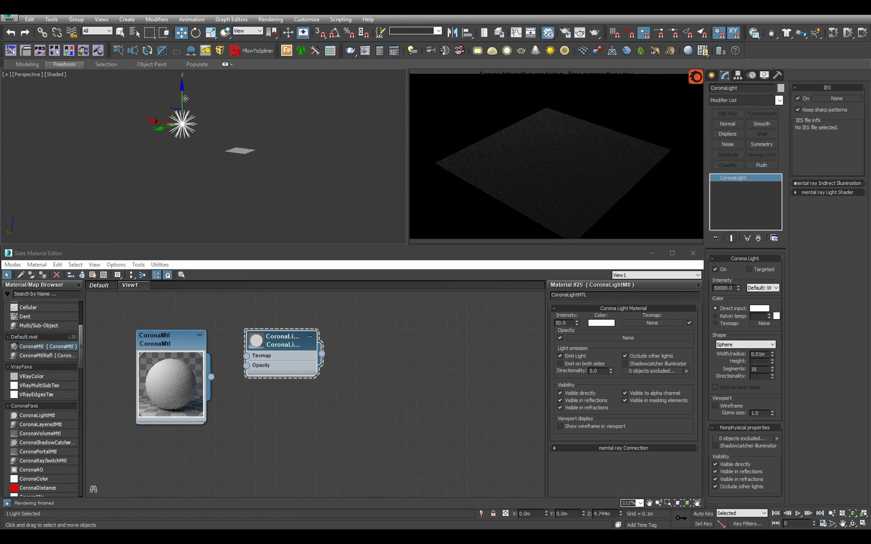
Increase the distant sphere light's intensity to 500000
middle_click_drag(185, 98, 212, 163, "alt")
type("0")
key("Return")
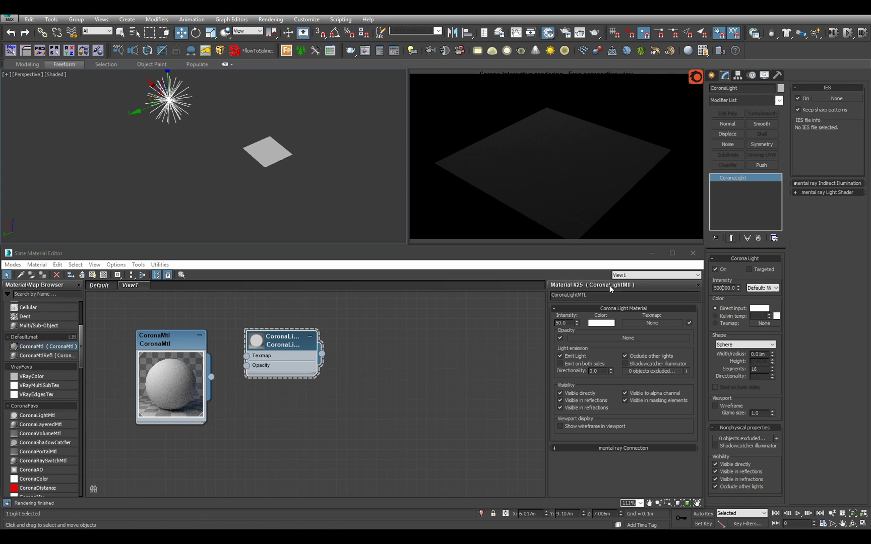
Create a mesh sphere near the middle of the plane to cast a shadow
scroll(309, 184, "up", 5)
middle_click_drag(303, 179, 299, 176)
key("s")
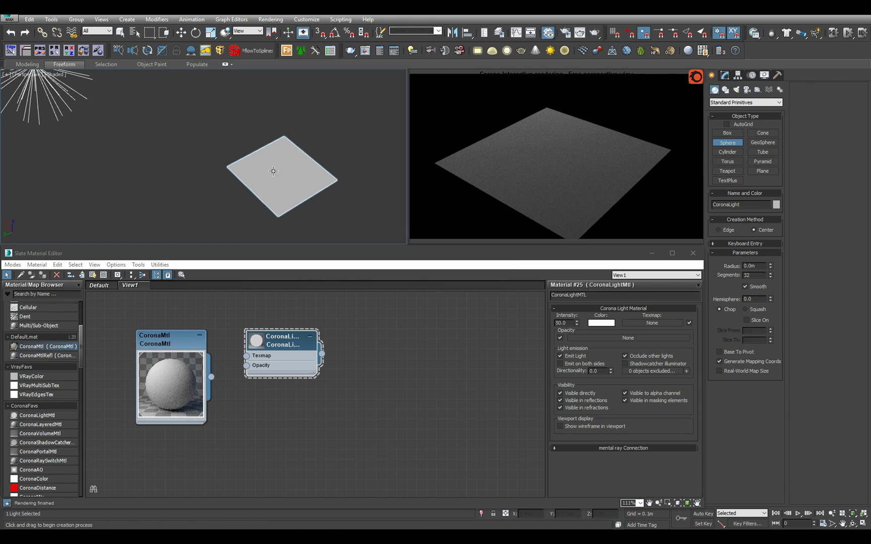
left_click_drag(291, 168, 287, 183)
right_click(287, 183)
middle_click_drag(288, 183, 325, 165, "alt")
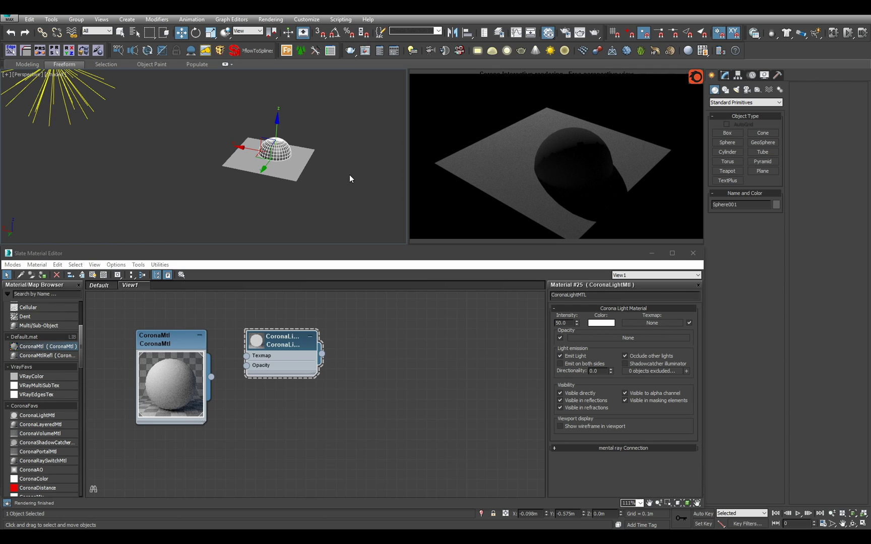
Unlock the view to render in the render setup so the interactive render follows the perspective viewport
key("F10")
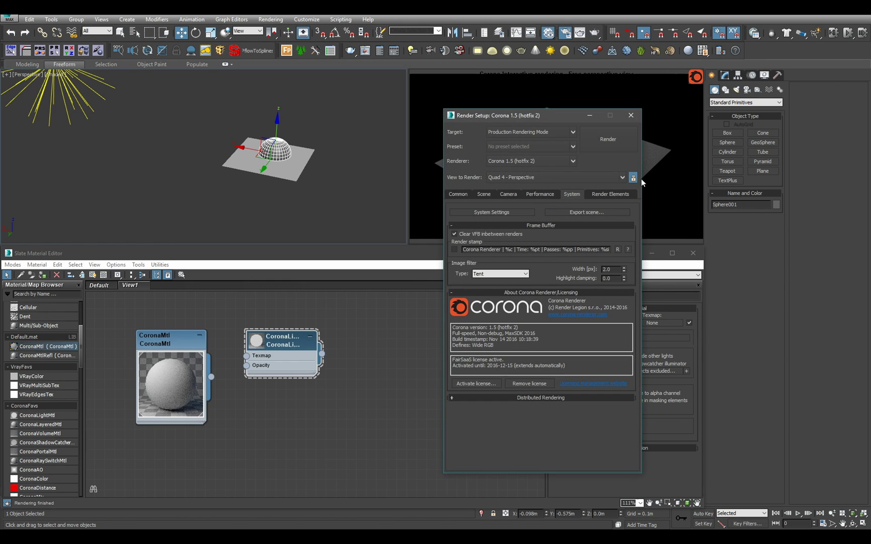
left_click(630, 116)
scroll(323, 139, "up", 3)
middle_click_drag(323, 138, 198, 147, "alt")
scroll(256, 152, "down", 5)
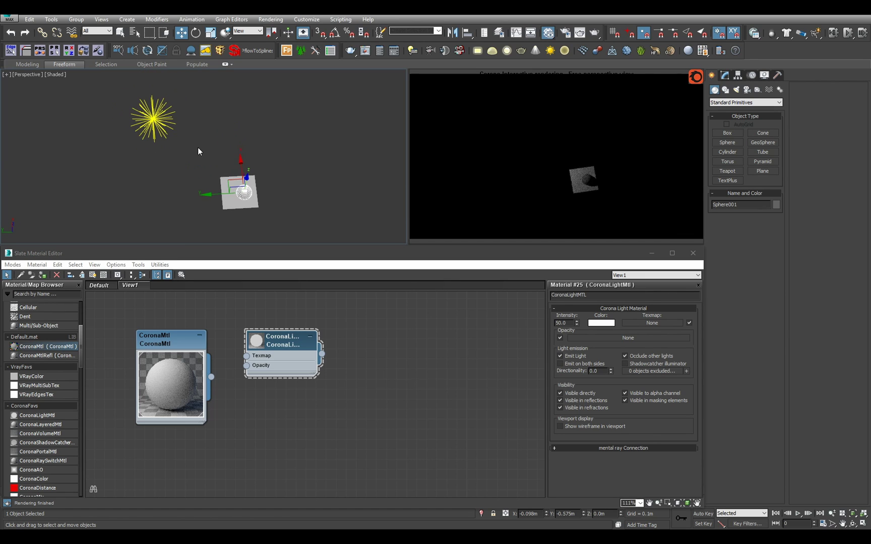
Create a second mesh sphere about 0.25 m in radius between the light and the plane
left_click(169, 132)
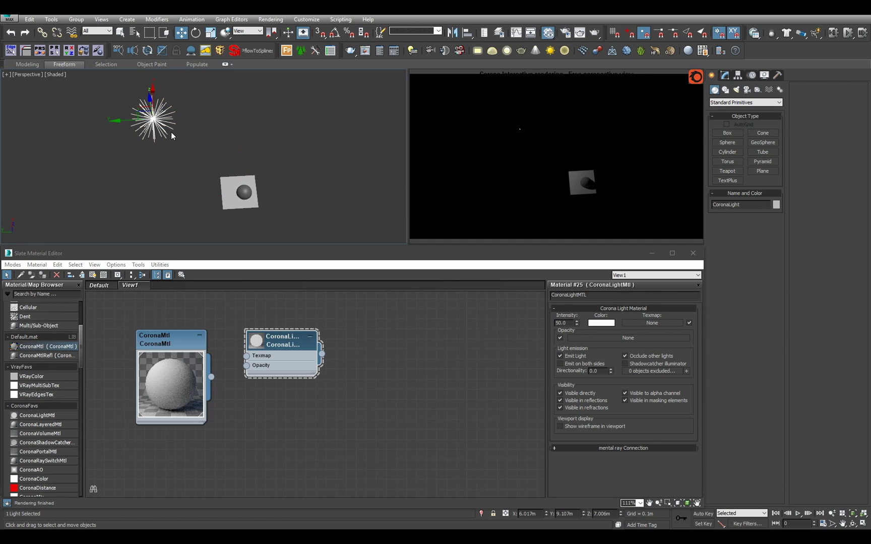
left_click(727, 143)
left_click_drag(205, 167, 184, 161)
key("ctrl+z")
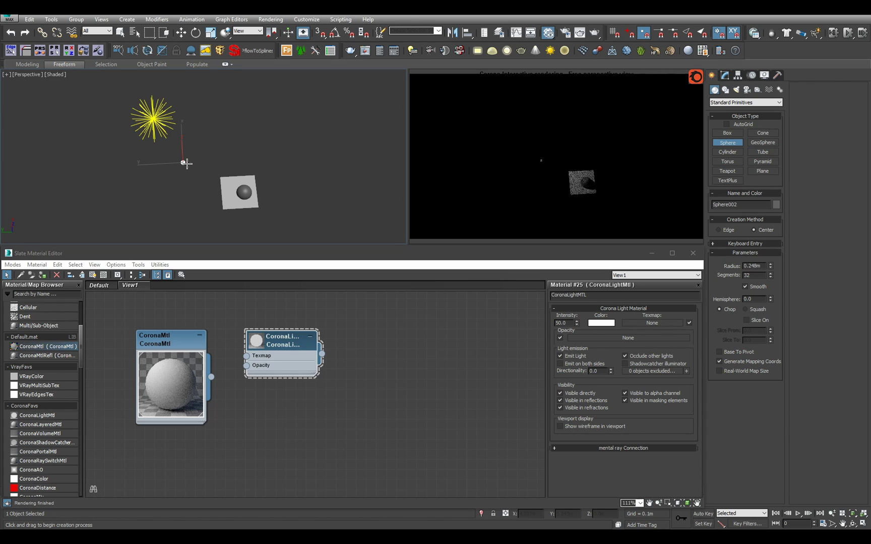
Align the small sphere to the Corona light's position and give it the CoronaLightMtl in the light's place
right_click(187, 164)
key("alt+a")
left_click(159, 119)
left_click(439, 343)
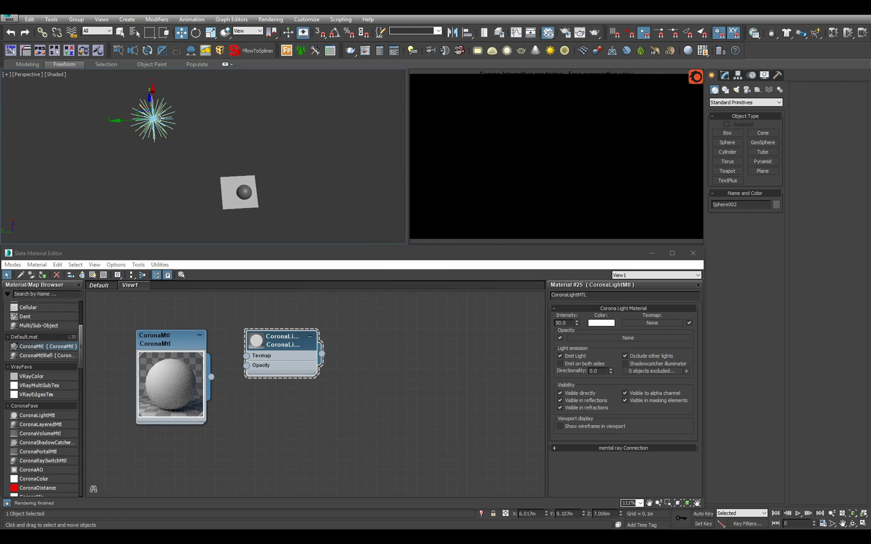
left_click(291, 363)
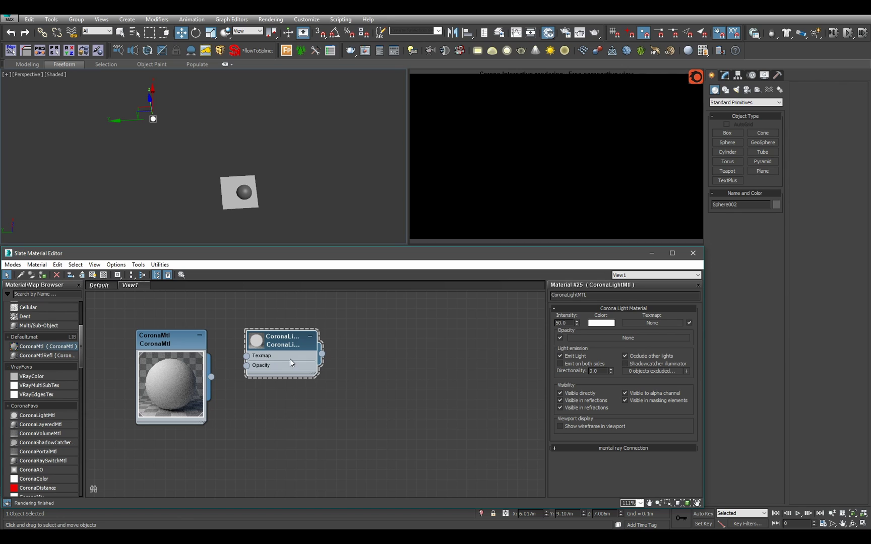
Set the CoronaLightMtl's intensity to 5000 to light the plane from the small sphere
left_click(561, 323)
type("000")
key("Return")
scroll(215, 170, "up", 5)
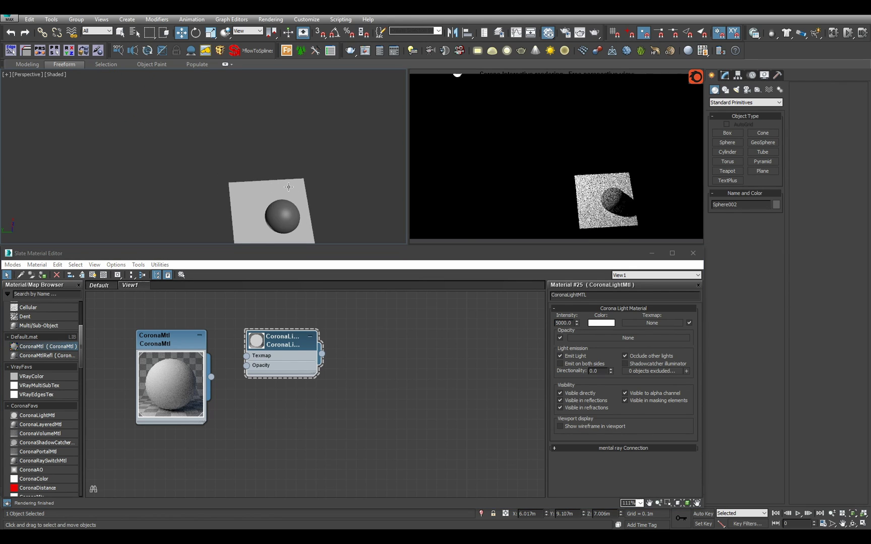
middle_click_drag(288, 187, 267, 116, "alt")
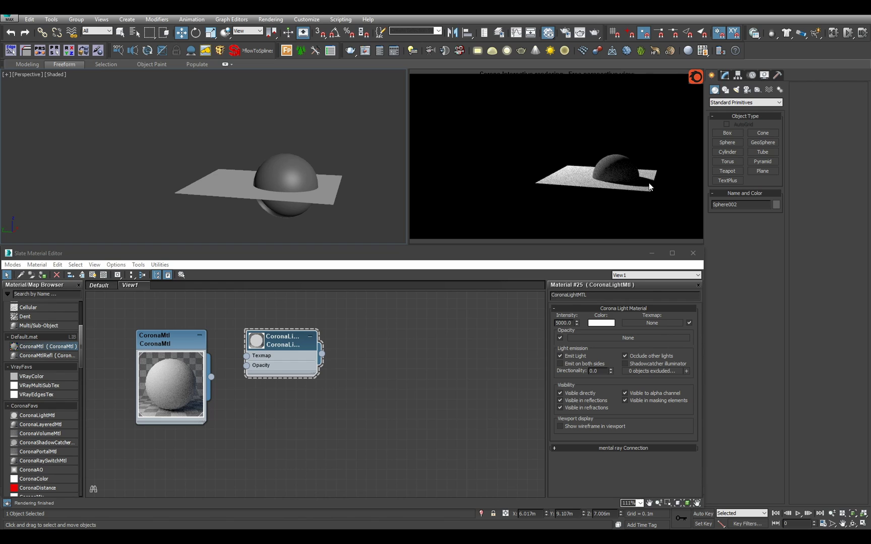
scroll(277, 144, "down", 6)
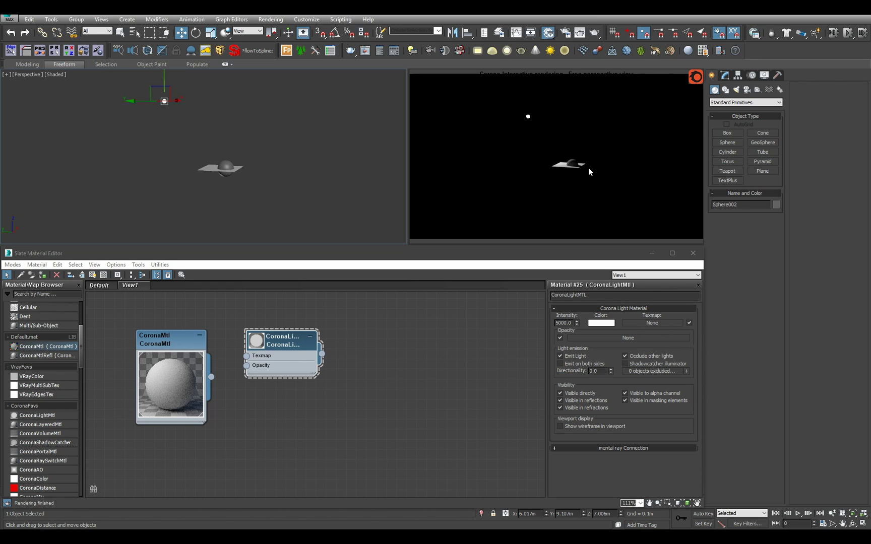
middle_click_drag(257, 129, 287, 143, "alt")
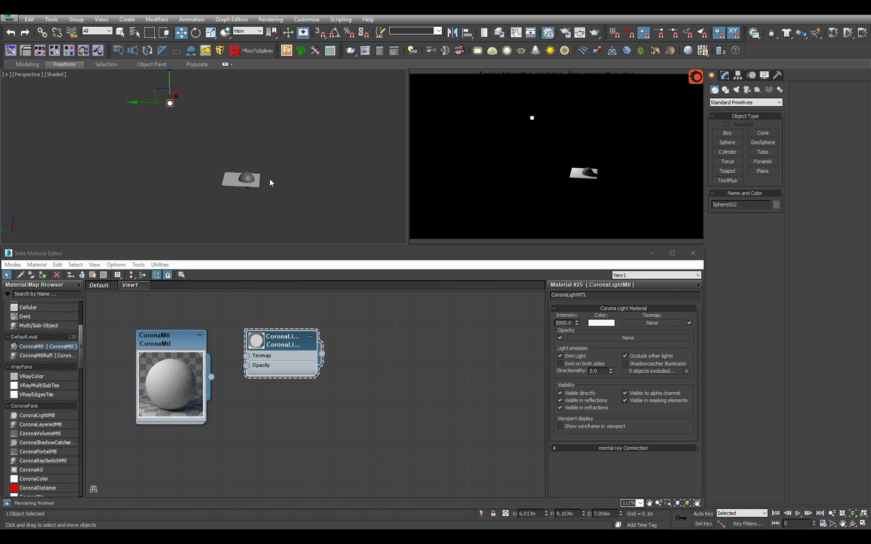
Delete the small emitting sphere and the sphere on the plane
middle_click_drag(269, 179, 286, 205)
key("Delete")
left_click(282, 349)
middle_click_drag(287, 204, 247, 179)
scroll(247, 179, "up", 3)
left_click(284, 358)
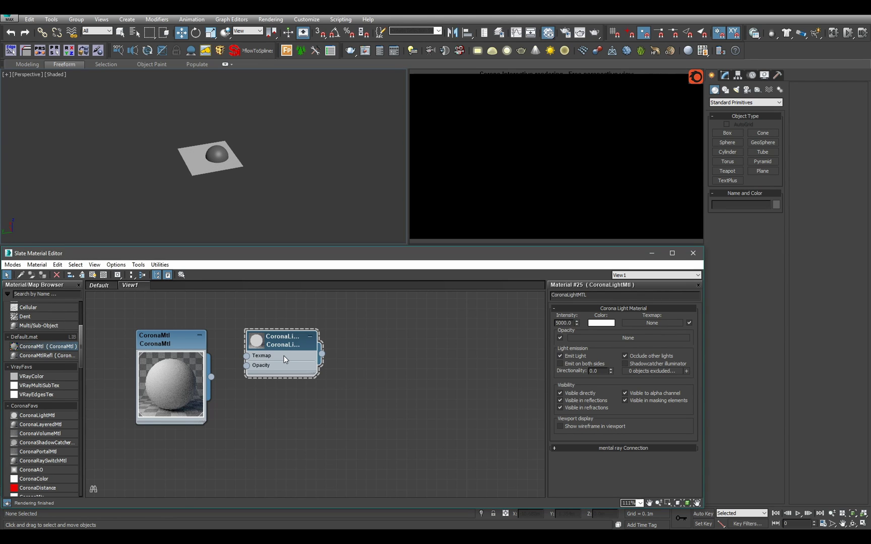
scroll(238, 193, "up", 3)
left_click(224, 150)
key("Delete")
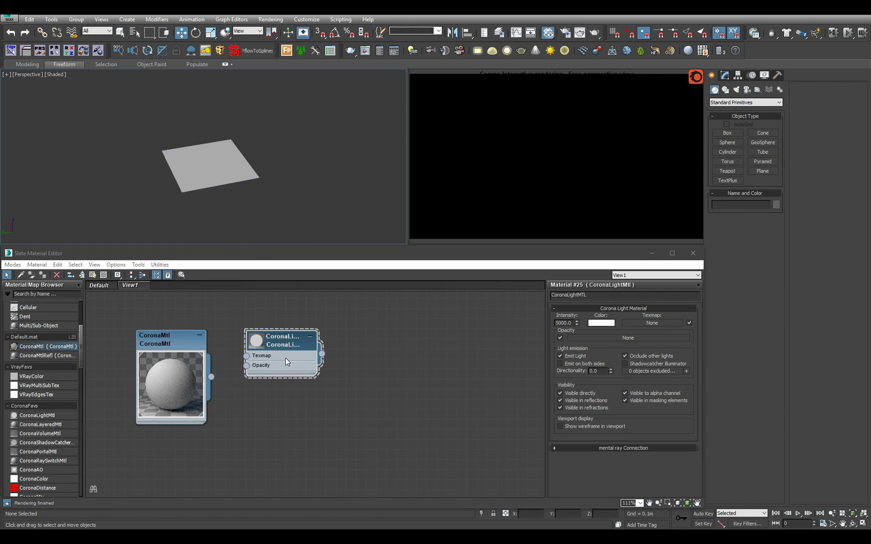
Remove the CoronaLightMtl node from the material view
left_click(285, 358)
key("Delete")
scroll(245, 191, "up", 4)
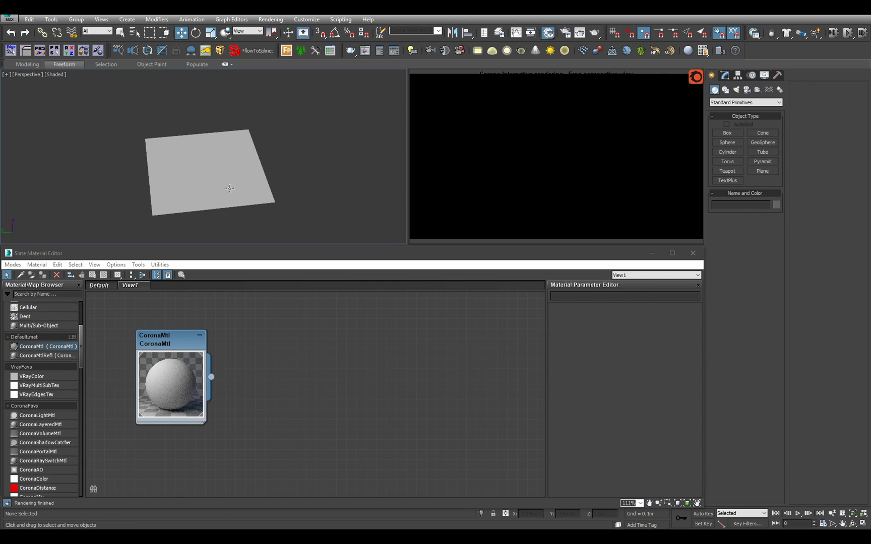
Add a new CoronaMtl with a self-illumination multiplier of 100 and a diffuse level of 0
scroll(224, 184, "up", 2)
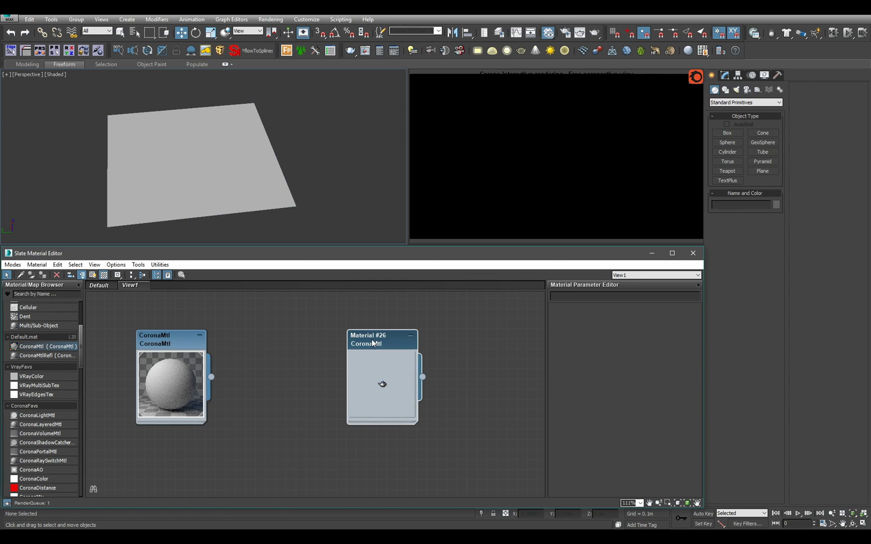
double_click(372, 344)
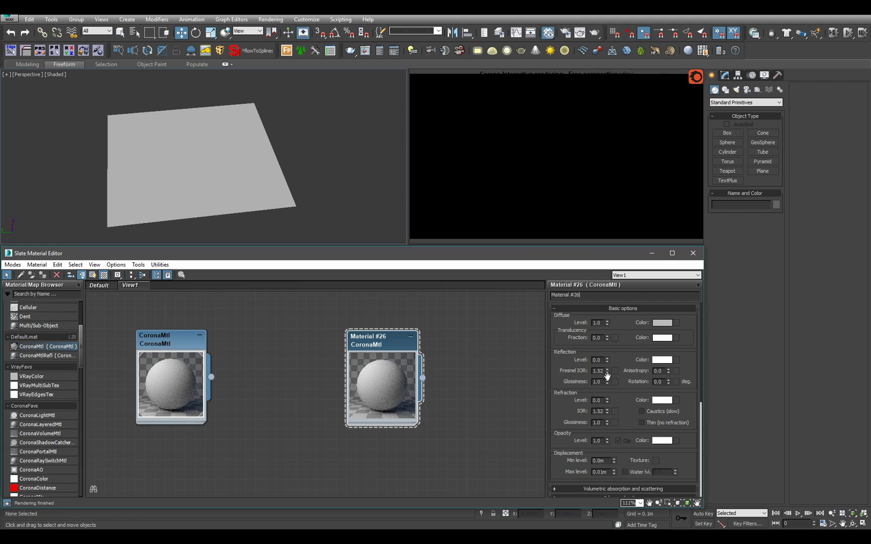
scroll(608, 375, "down", 3)
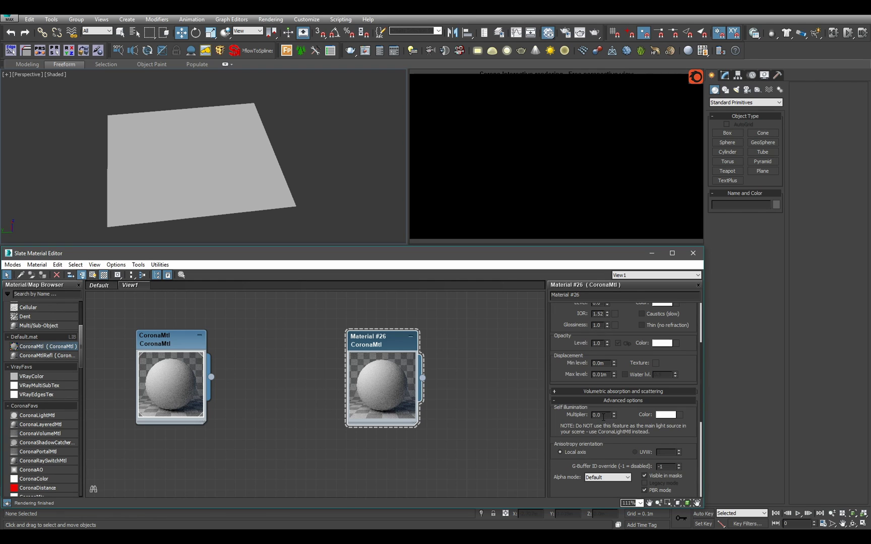
type("100")
key("Return")
scroll(611, 335, "up", 3)
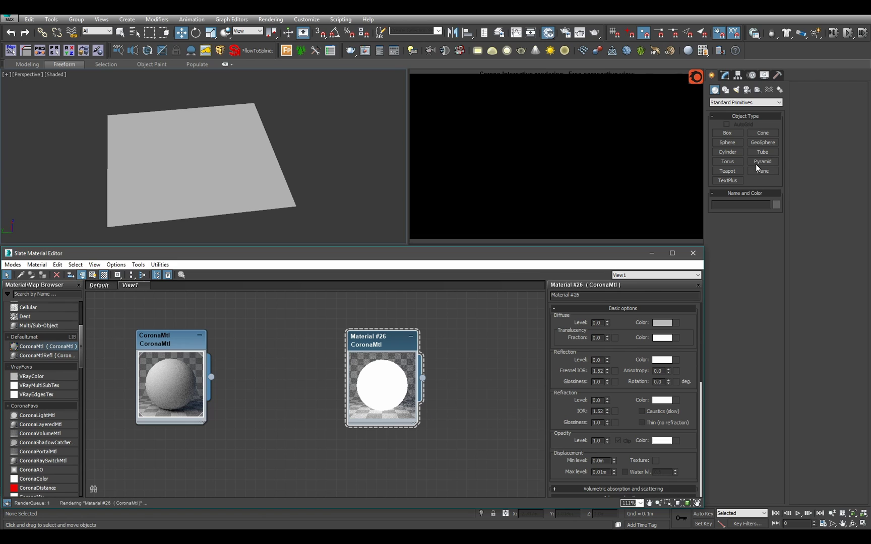
Create a mesh sphere over the plane and raise it along Z to about 0.4 m
left_click(728, 143)
left_click_drag(162, 163, 179, 180)
key("w")
middle_click_drag(179, 180, 171, 146, "alt")
left_click_drag(164, 142, 162, 119)
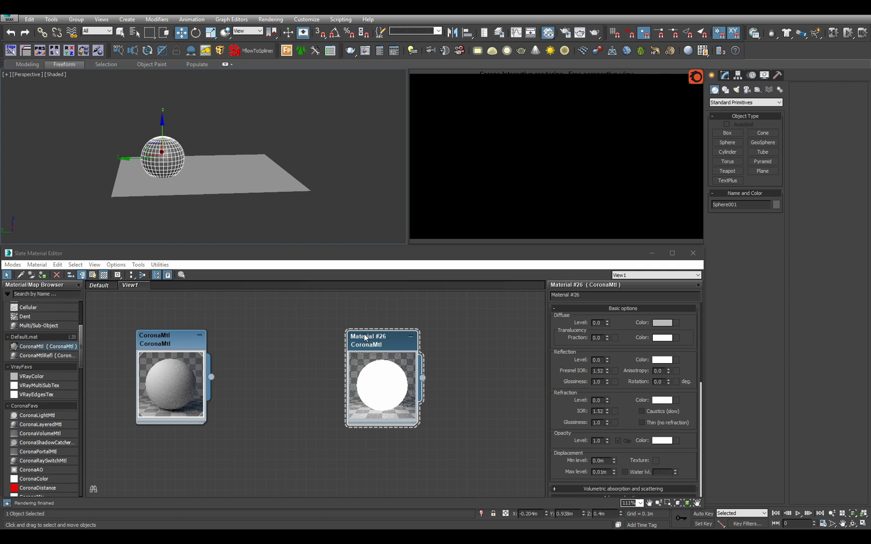
Assign the self-illuminated CoronaMtl to the new sphere
left_click(375, 345)
key("a")
middle_click_drag(337, 162, 340, 199, "alt")
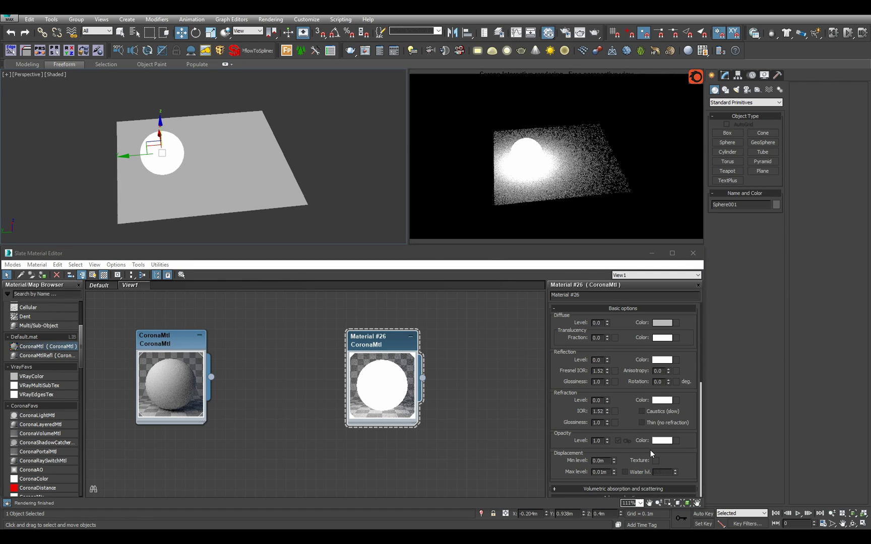
Create a spherical CoronaLight over the plane beside the mesh sphere and raise it along Z to about 0.39 m
left_click(737, 75)
left_click(712, 75)
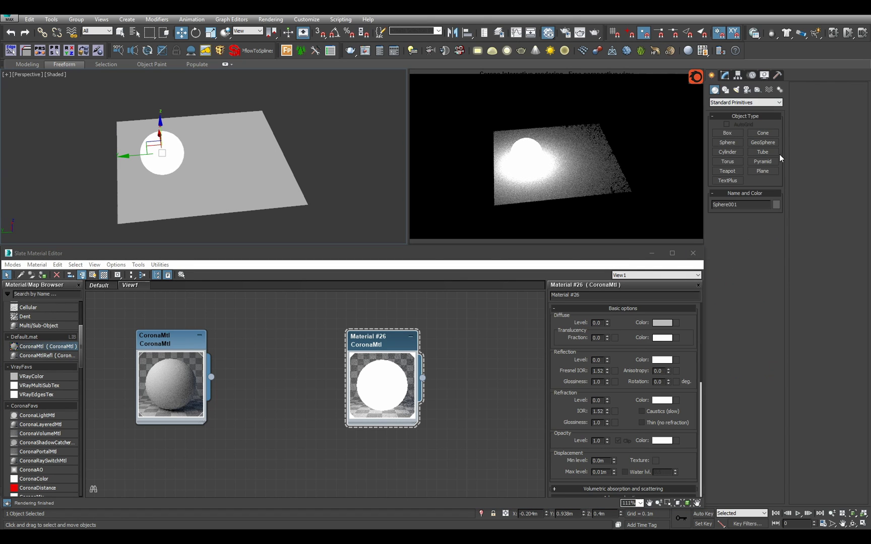
left_click(736, 90)
left_click(744, 102)
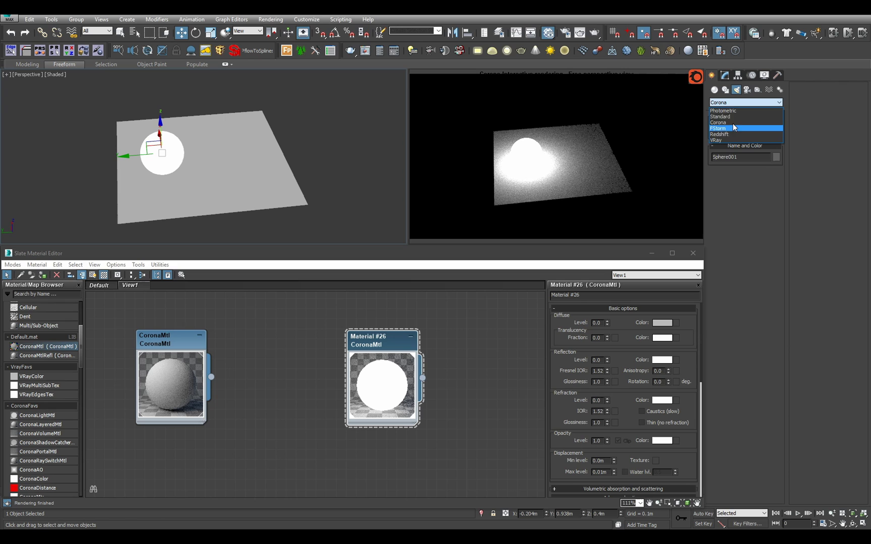
left_click(732, 122)
left_click(728, 133)
left_click_drag(249, 154, 260, 170)
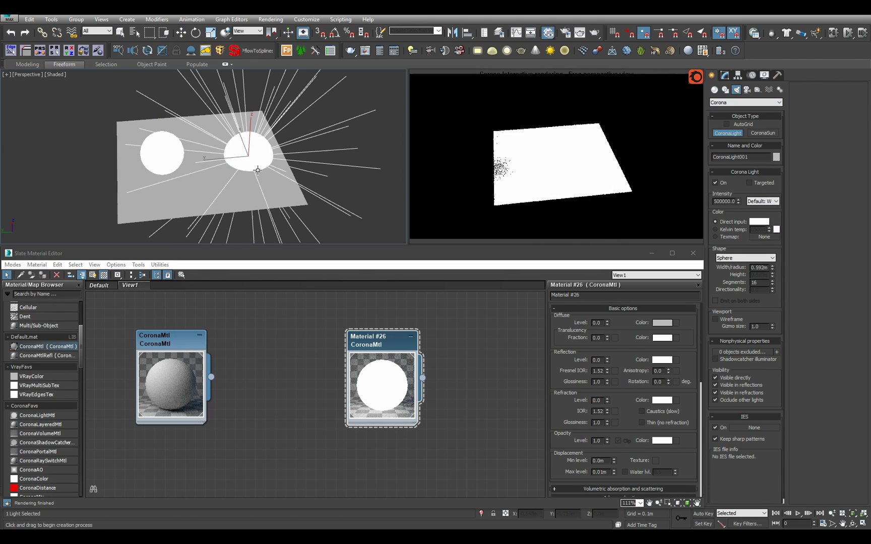
right_click(260, 169)
middle_click_drag(261, 169, 253, 146, "alt")
left_click_drag(251, 148, 251, 132)
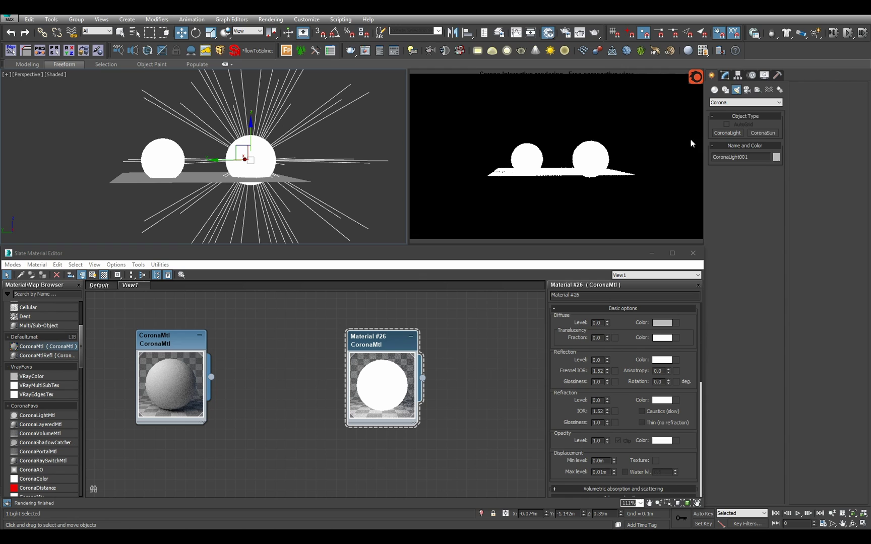
Match the CoronaLight to the mesh sphere with a radius of 0.5 m and raise it slightly to about Z 0.42 m
left_click(725, 76)
left_click_drag(774, 355, 777, 355)
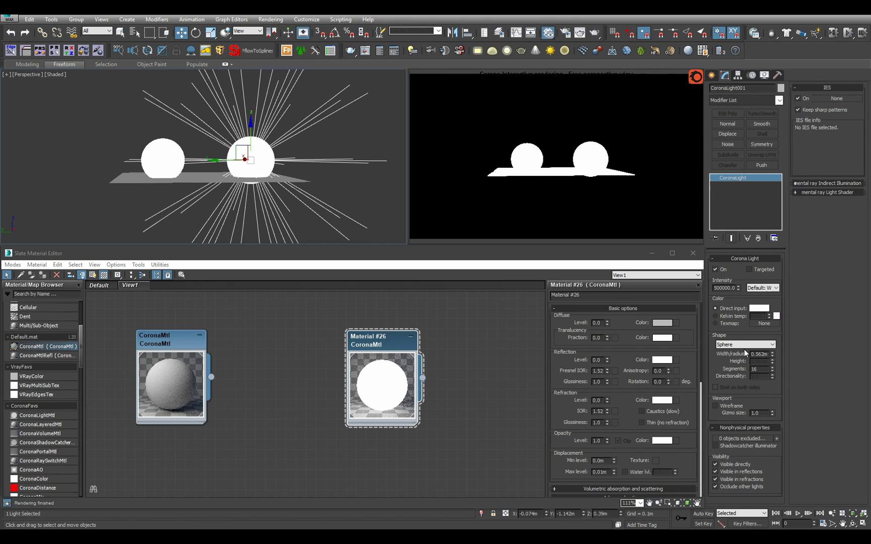
left_click(160, 154)
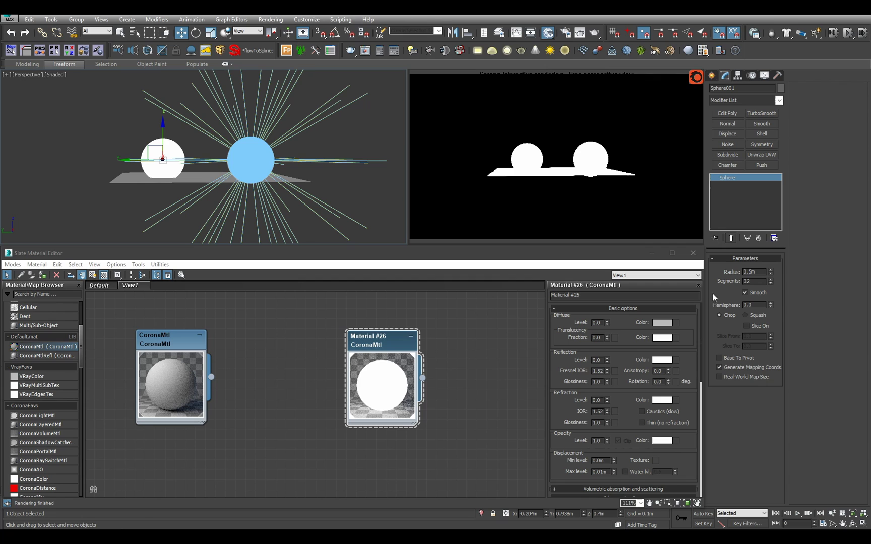
left_click_drag(257, 156, 440, 229)
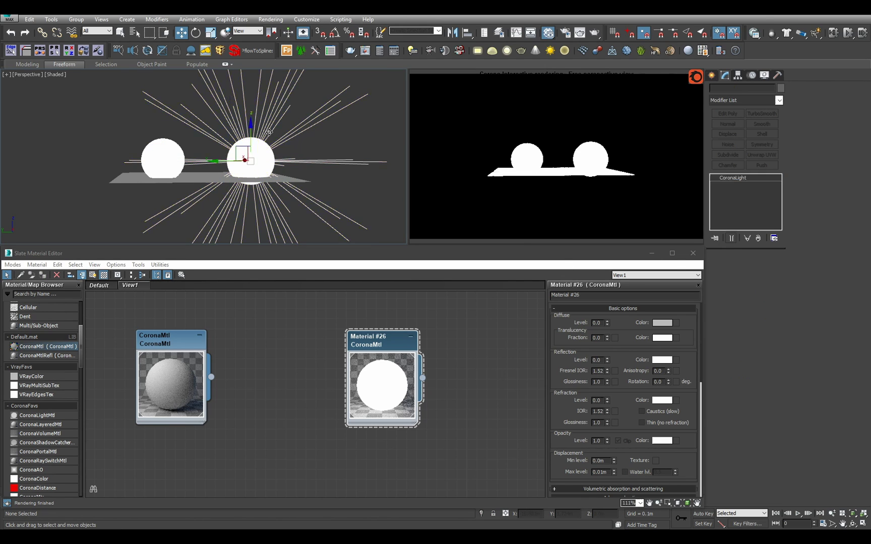
key("ctrl+z")
double_click(759, 353)
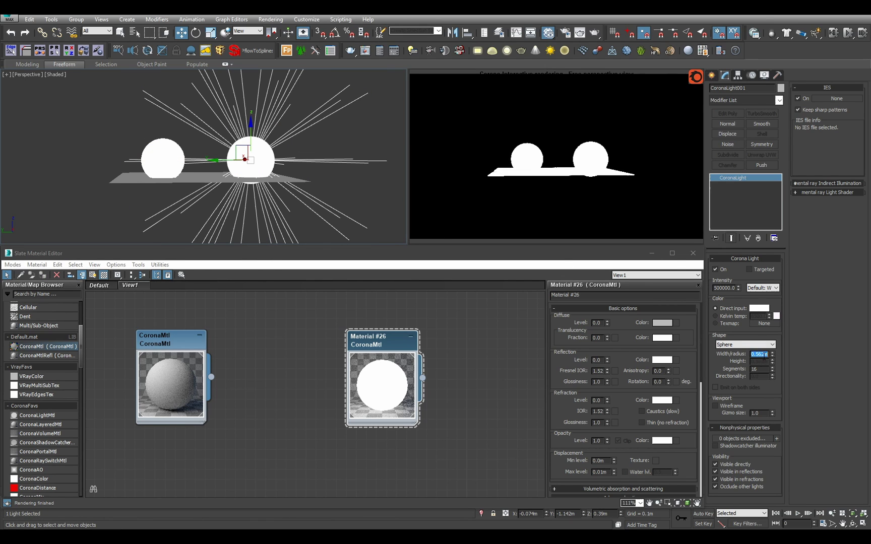
type("0.5")
key("Return")
left_click_drag(252, 134, 253, 132)
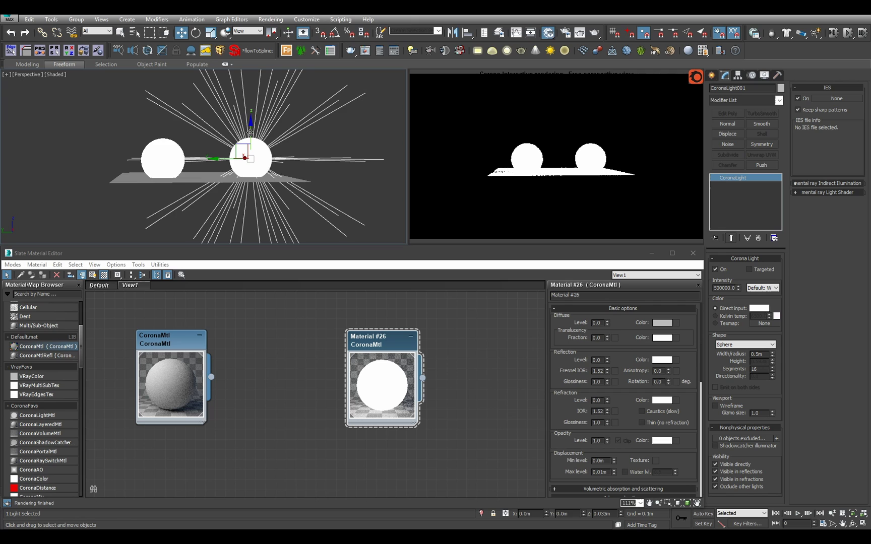
Set the self-illumination multiplier of the mesh sphere's CoronaMtl to 50
middle_click_drag(255, 134, 268, 167, "alt")
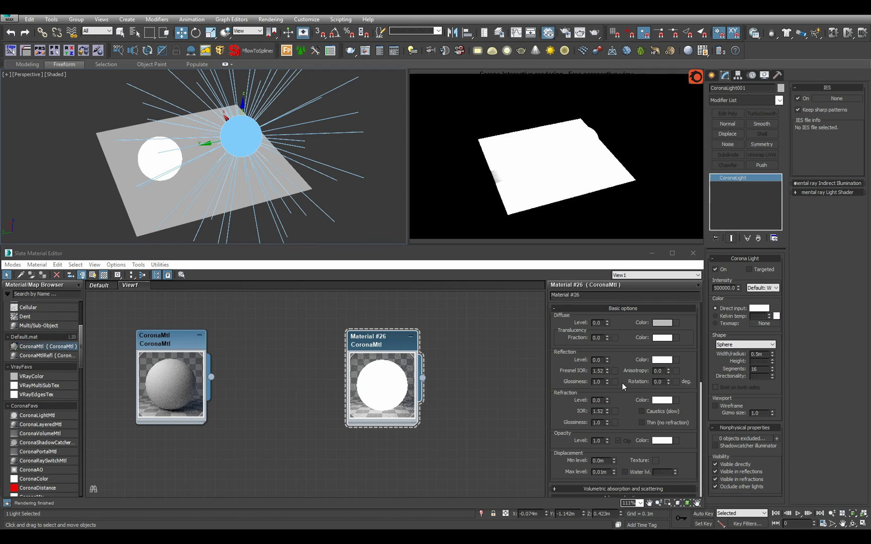
scroll(619, 358, "down", 3)
left_click_drag(616, 338, 616, 349)
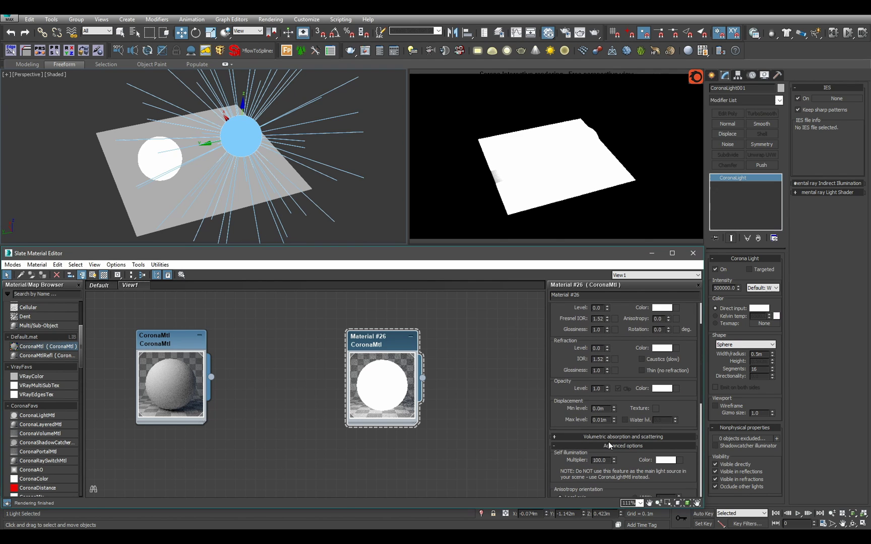
double_click(599, 460)
type("50")
key("Return")
Set the CoronaLight's intensity to 50
left_click(727, 290)
double_click(726, 289)
type("50")
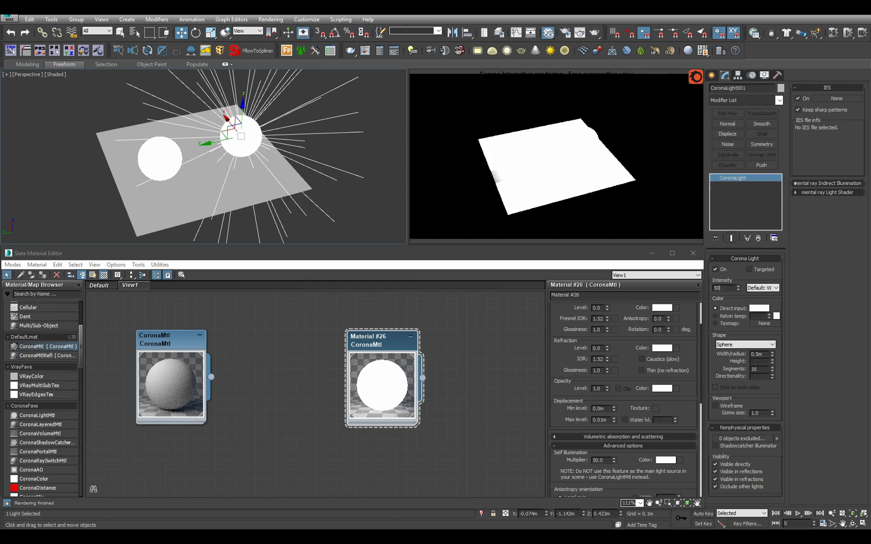
key("Return")
middle_click_drag(237, 143, 263, 155, "alt")
middle_click_drag(260, 198, 247, 151, "alt")
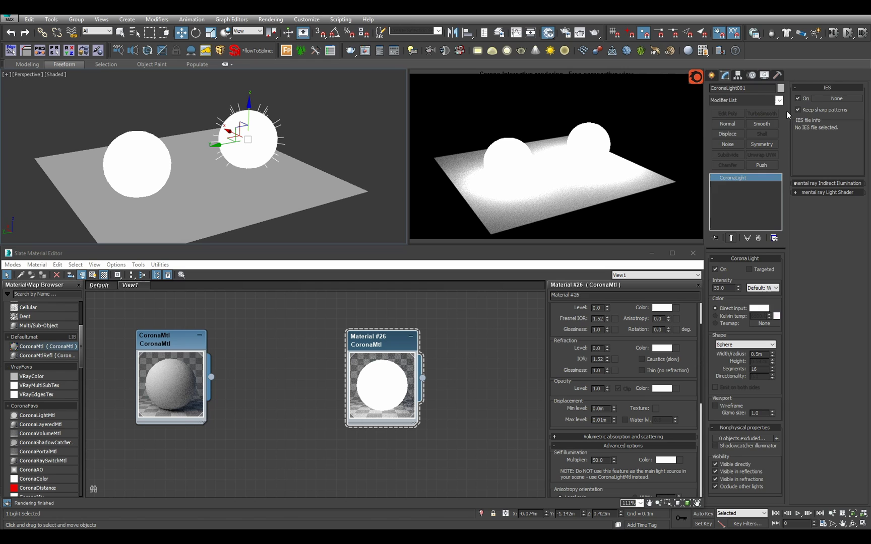
Create a teapot with a radius of about 0.44 m on the plane in front of the two glowing spheres
left_click(712, 75)
left_click(714, 90)
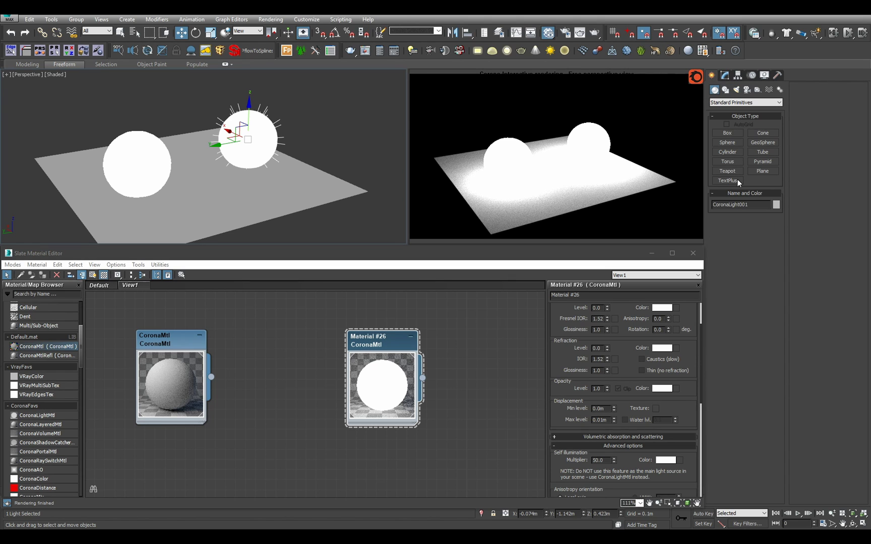
left_click(729, 172)
left_click_drag(228, 199, 241, 212)
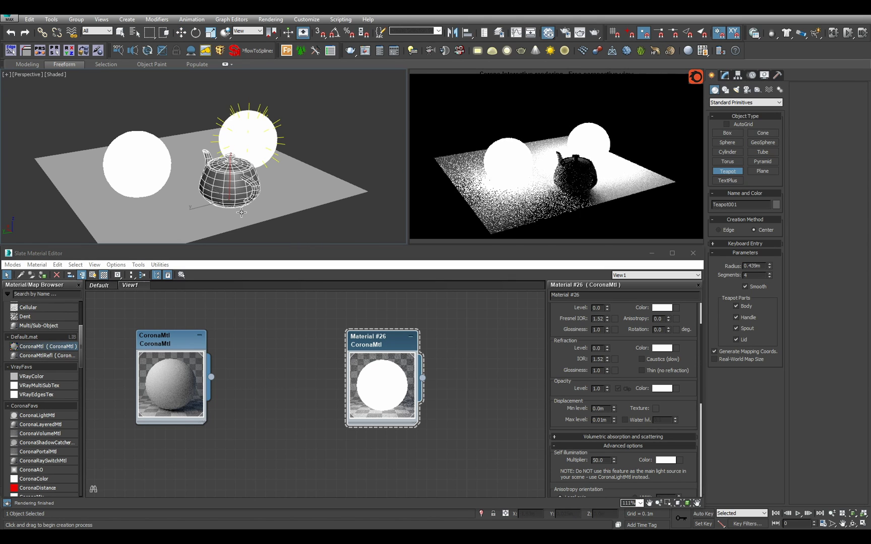
right_click(241, 212)
Examine the noise, lighting and teapot shadow produced by the self-illuminated sphere and the CoronaLight in the interactive render
scroll(295, 171, "down", 3)
middle_click_drag(311, 151, 297, 181, "alt")
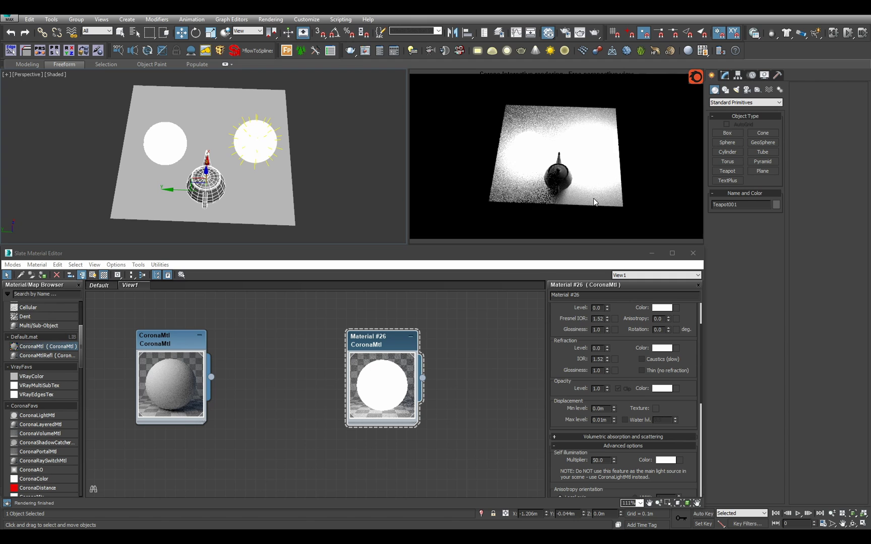
middle_click_drag(558, 183, 573, 150)
scroll(574, 166, "up", 3)
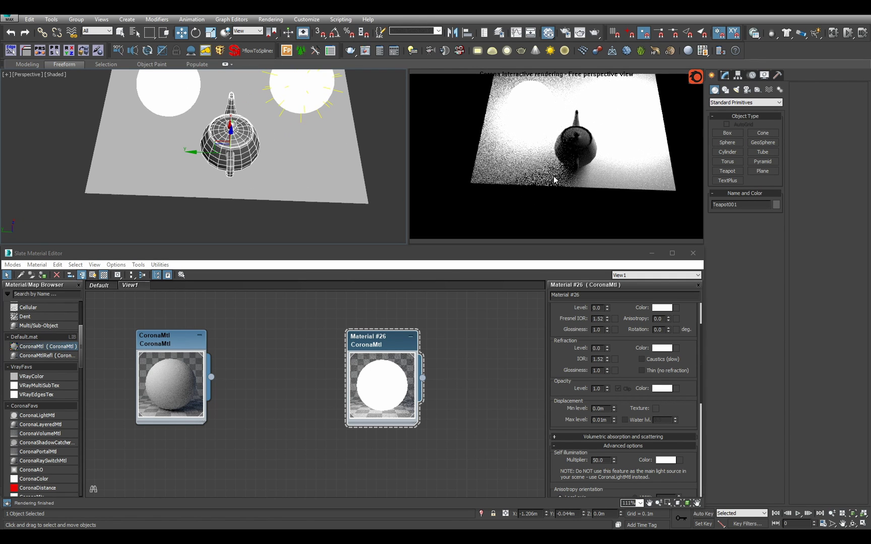
middle_click_drag(217, 192, 292, 156, "alt")
scroll(292, 156, "down", 3)
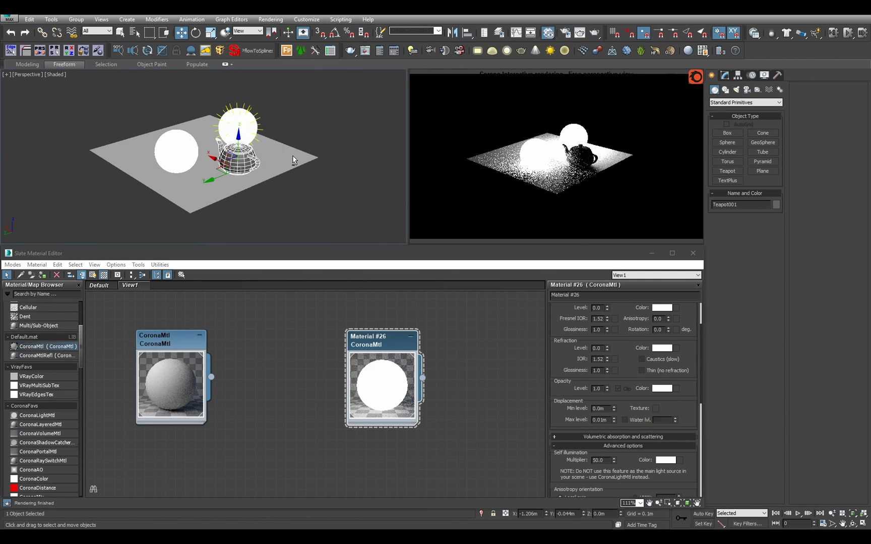
left_click(242, 117)
scroll(240, 118, "up", 3)
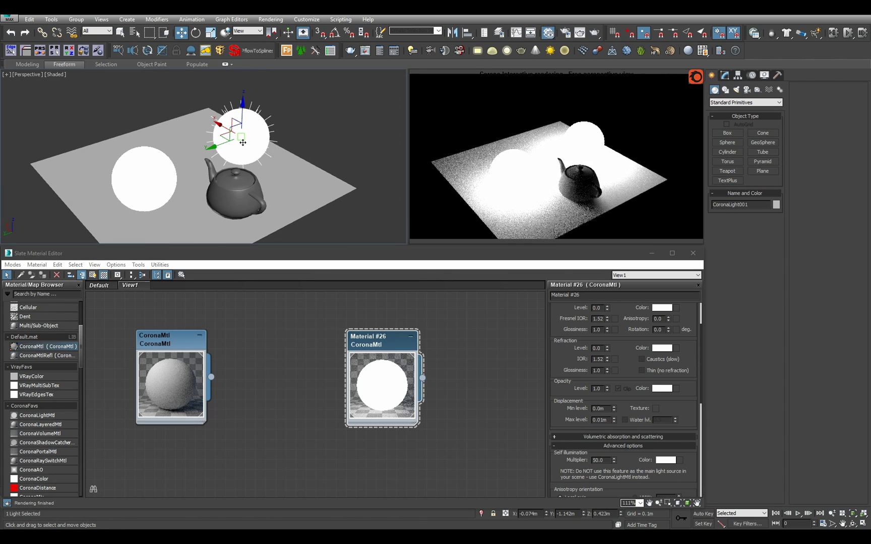
middle_click_drag(242, 143, 282, 183, "alt")
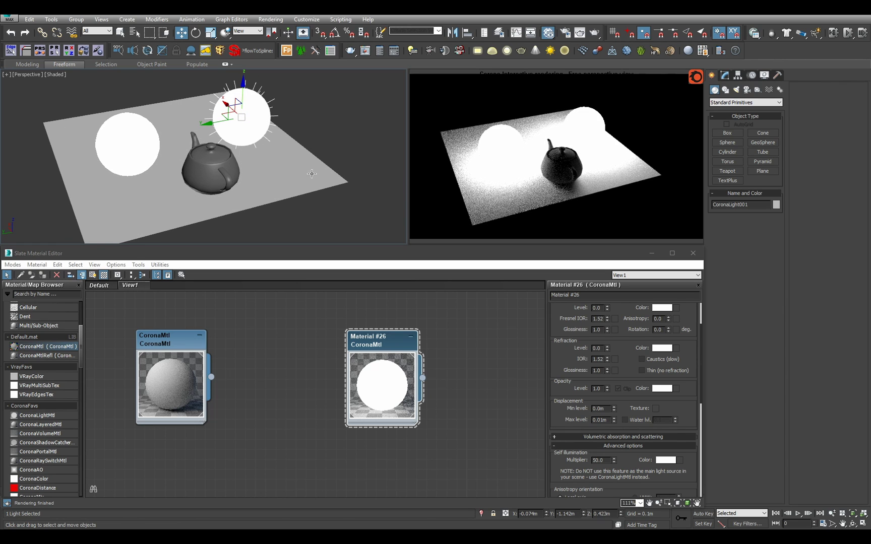
left_click(279, 172)
key("1")
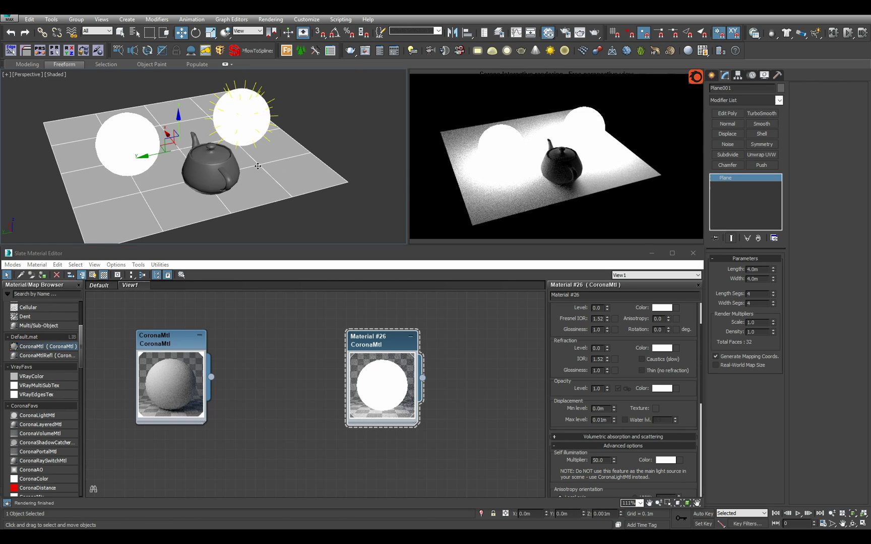
middle_click_drag(269, 168, 270, 172)
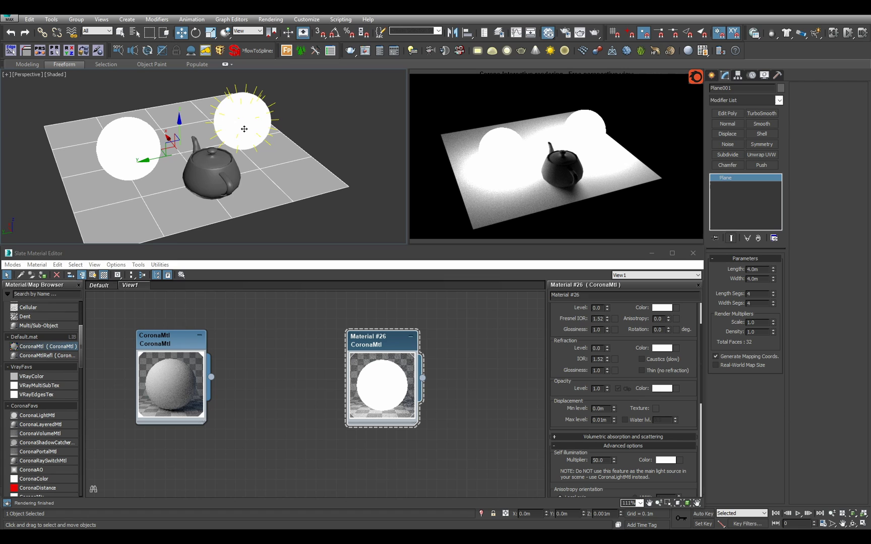
middle_click_drag(244, 129, 206, 199, "alt")
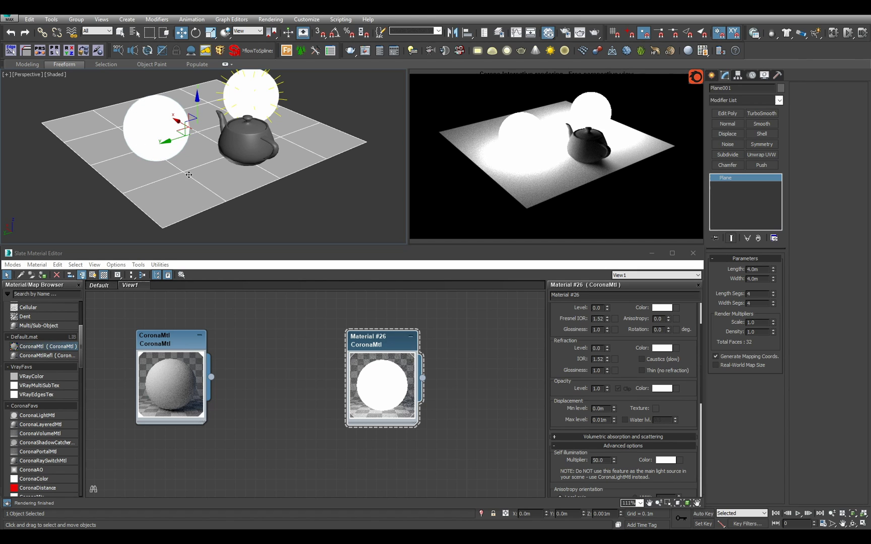
middle_click_drag(173, 168, 175, 177)
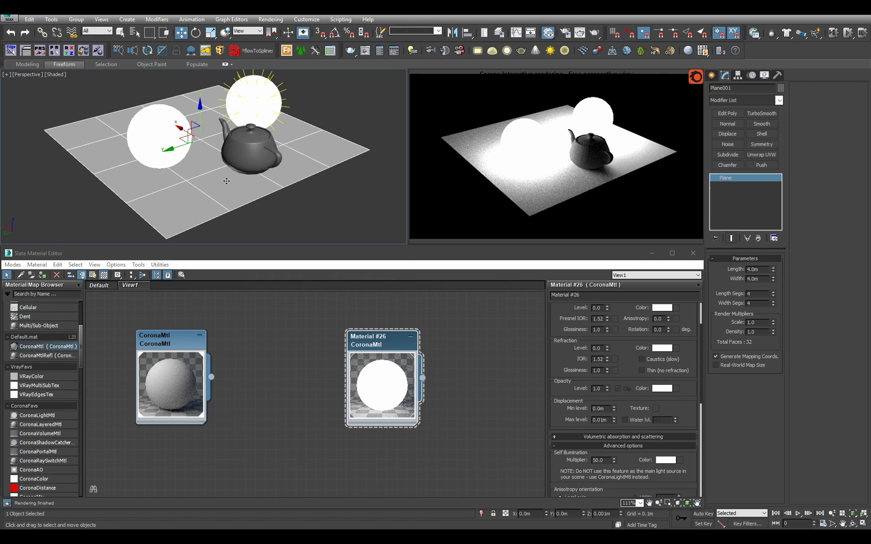
Delete the self-illuminated mesh sphere from the plane
left_click(161, 147)
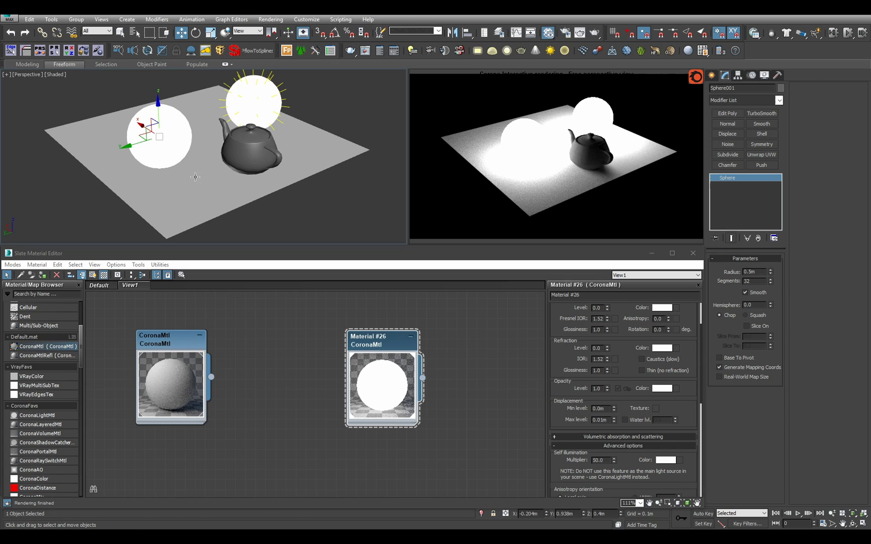
middle_click_drag(191, 172, 199, 167, "alt")
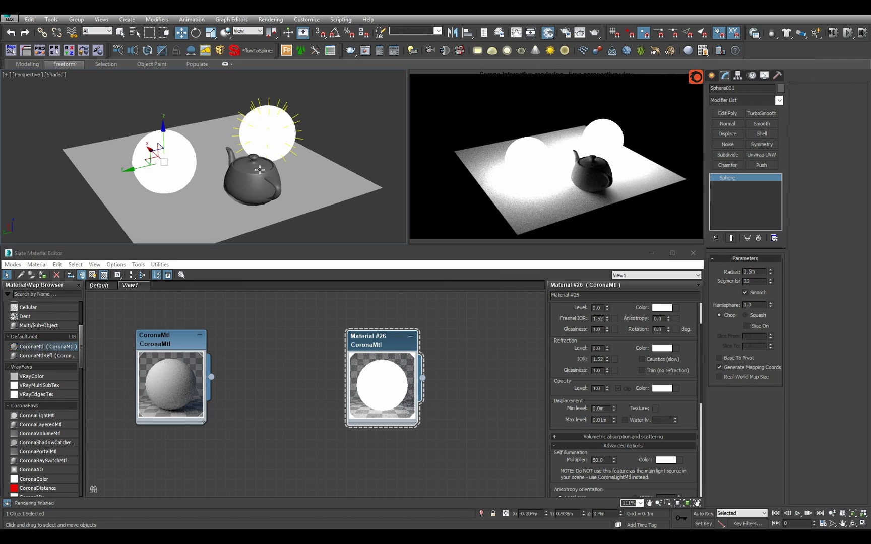
key("Delete")
left_click(295, 162)
Move the CoronaLight away from the plane to about X 5.8 m, Y -5.7 m and raise it to about Z 4 m
scroll(287, 161, "down", 4)
middle_click_drag(262, 151, 303, 174, "alt")
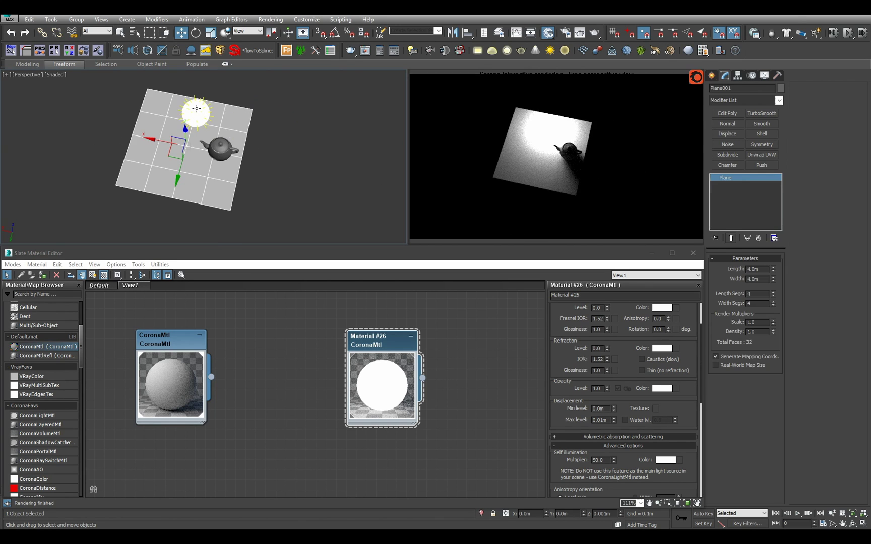
left_click(196, 108)
middle_click_drag(196, 108, 208, 155, "alt")
scroll(180, 111, "down", 1)
scroll(208, 154, "down", 2)
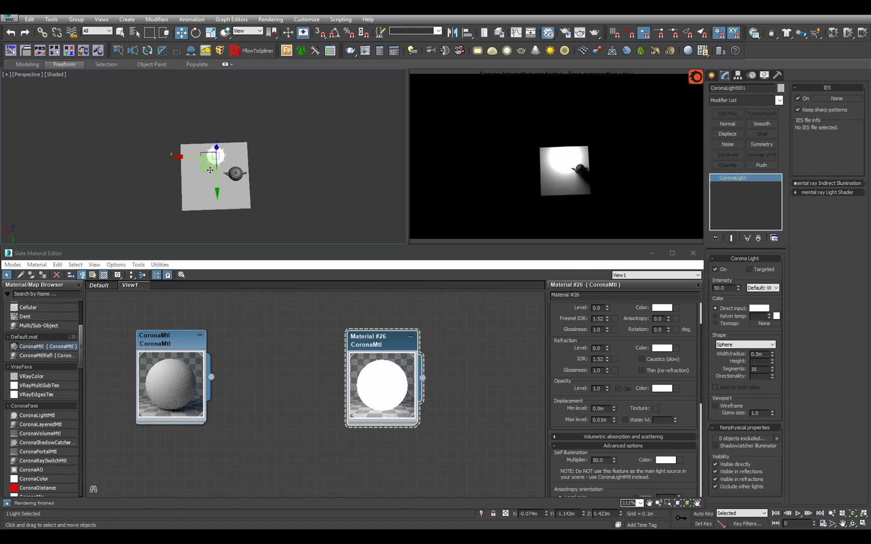
left_click_drag(211, 170, 112, 105)
middle_click_drag(112, 105, 117, 141, "alt")
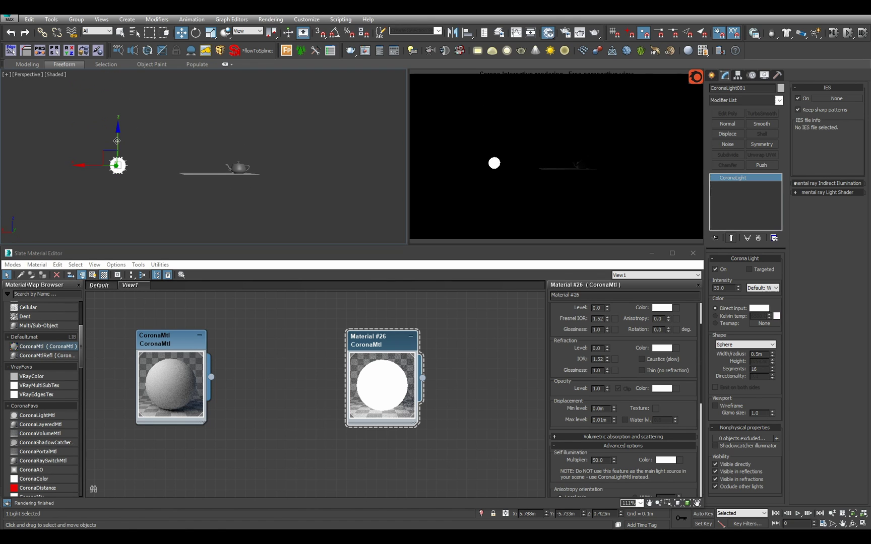
left_click_drag(117, 141, 117, 84)
middle_click_drag(117, 84, 213, 151, "alt")
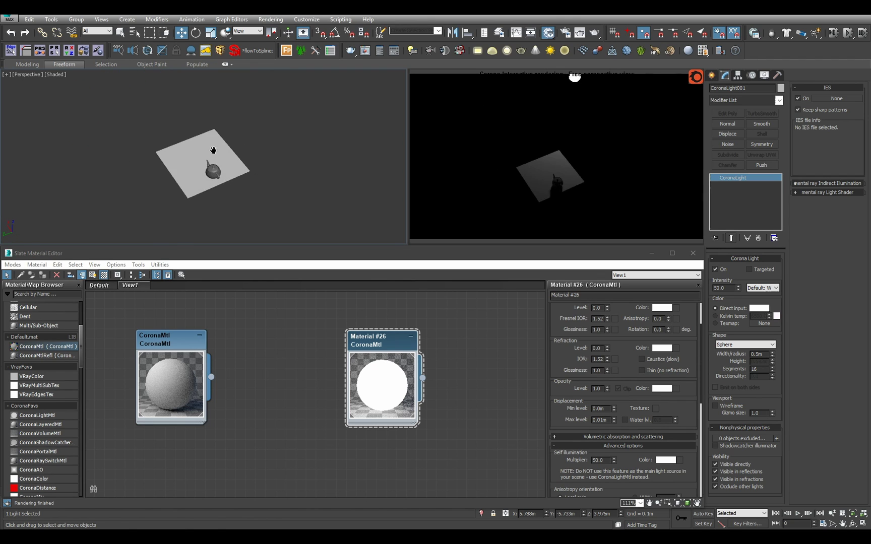
Set the distant CoronaLight's intensity to 500 and check the teapot's shadow in the interactive render
scroll(213, 151, "up", 6)
middle_click_drag(245, 183, 205, 139)
middle_click_drag(323, 181, 301, 145, "alt")
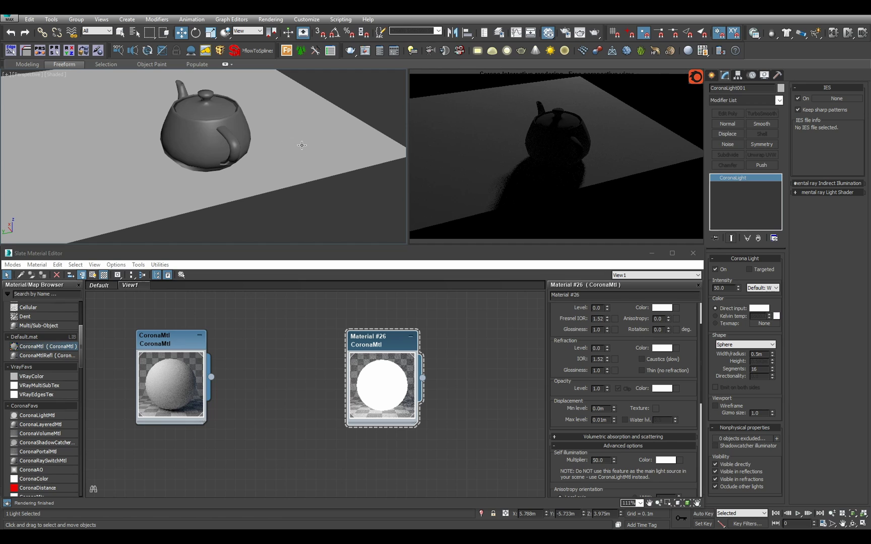
double_click(723, 288)
type("500")
key("Return")
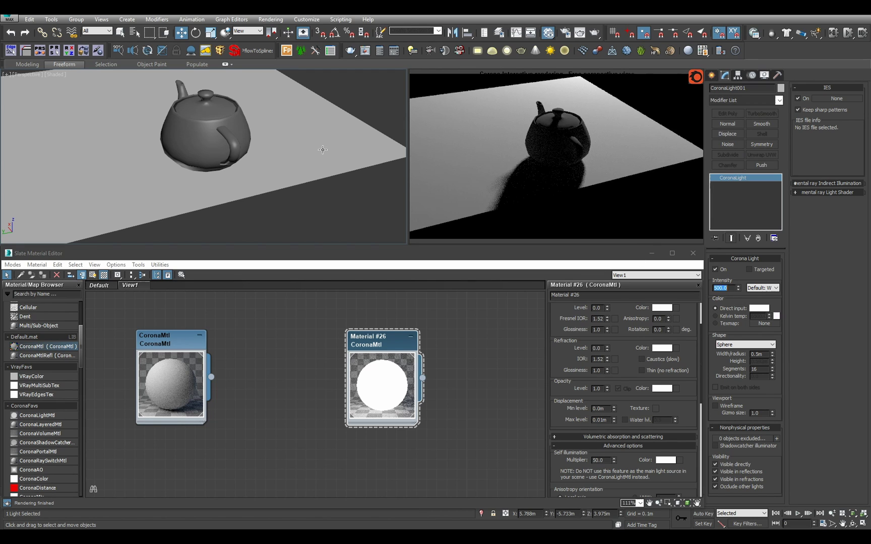
scroll(308, 148, "down", 5)
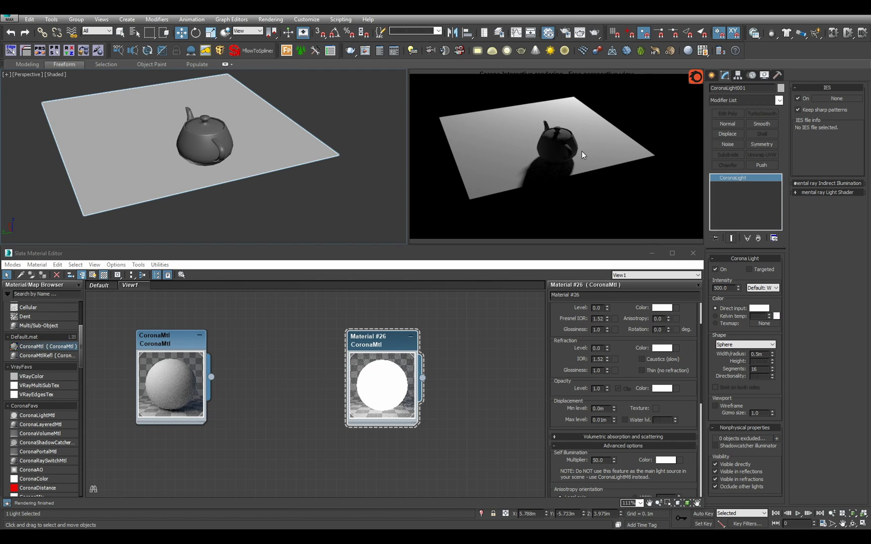
middle_click_drag(302, 177, 383, 164, "alt")
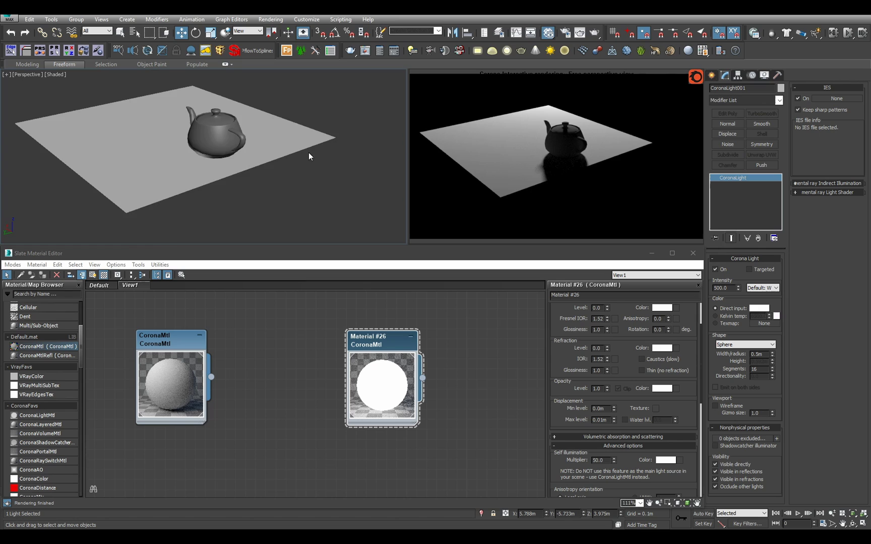
scroll(308, 152, "down", 8)
scroll(281, 160, "up", 3)
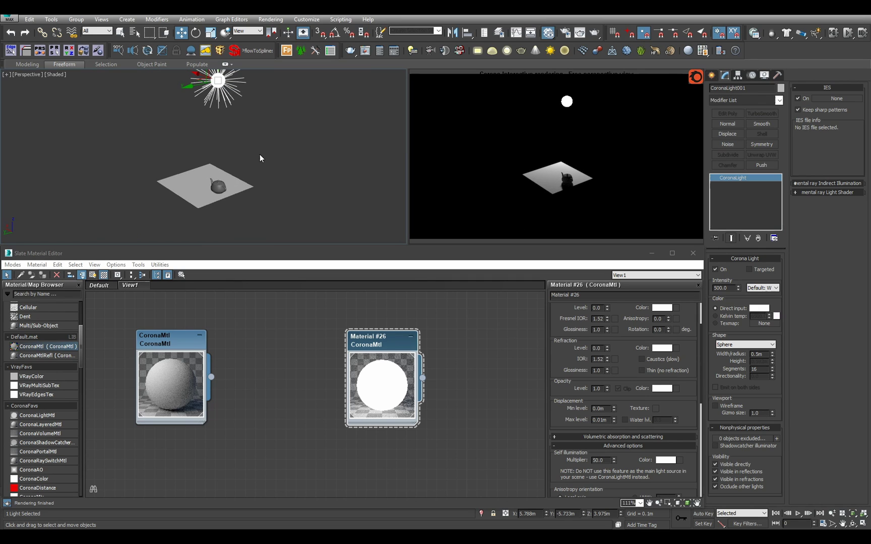
Hide the CoronaLight and unhide the self-illuminated mesh sphere Sphere001
key("Delete")
key("5")
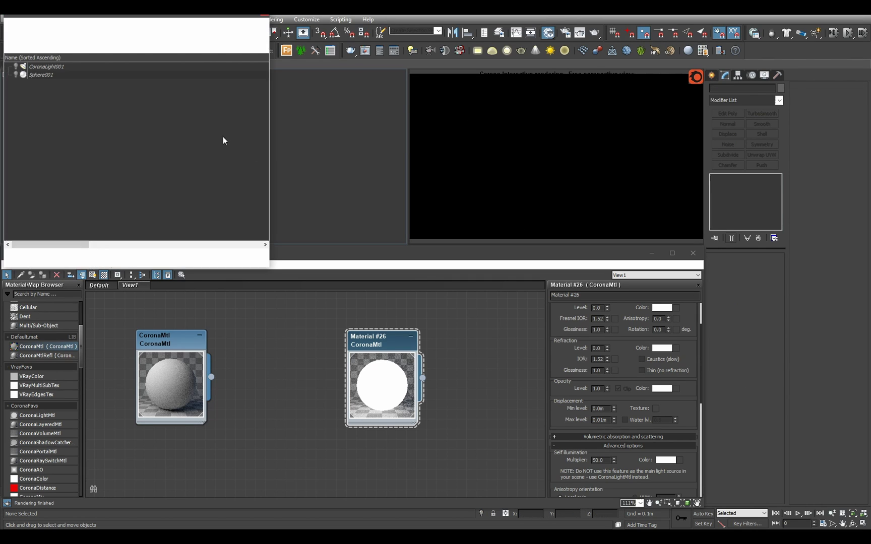
left_click(69, 75)
double_click(68, 74)
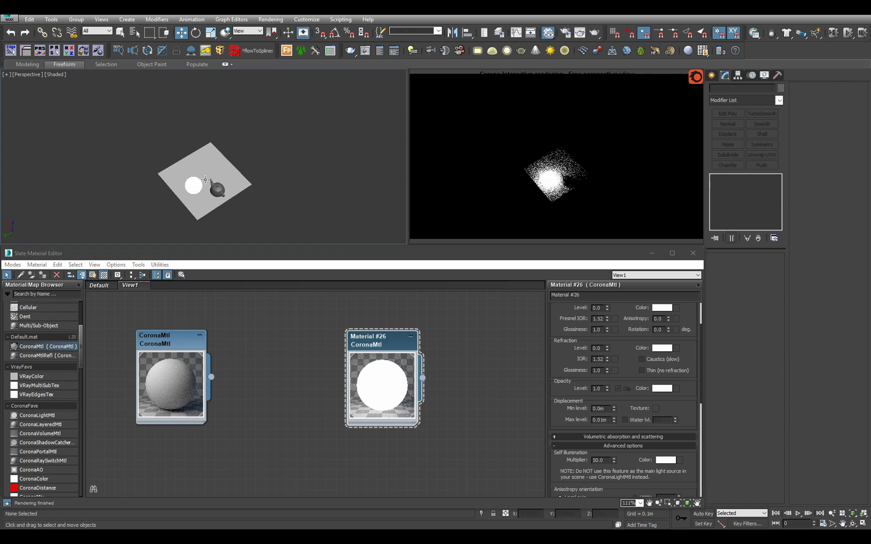
Move the self-illuminated sphere away from the plane to about X 7 m, Y 7.9 m and raise it to about Z 5.6 m
left_click_drag(235, 196, 180, 179)
middle_click_drag(181, 175, 110, 150, "alt")
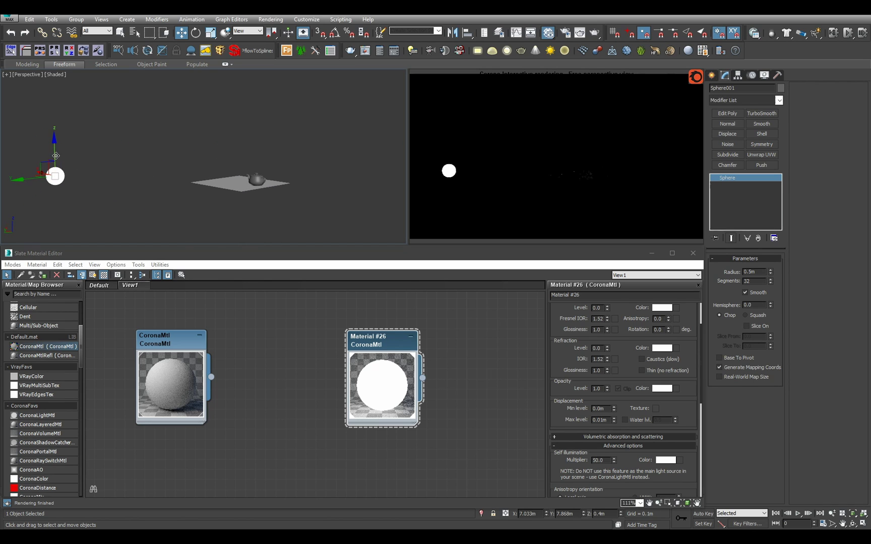
left_click_drag(54, 167, 59, 62)
Set the self-illumination multiplier of Material #26 to 500 and check the plane and teapot close up in the interactive render
middle_click_drag(217, 134, 252, 151, "alt")
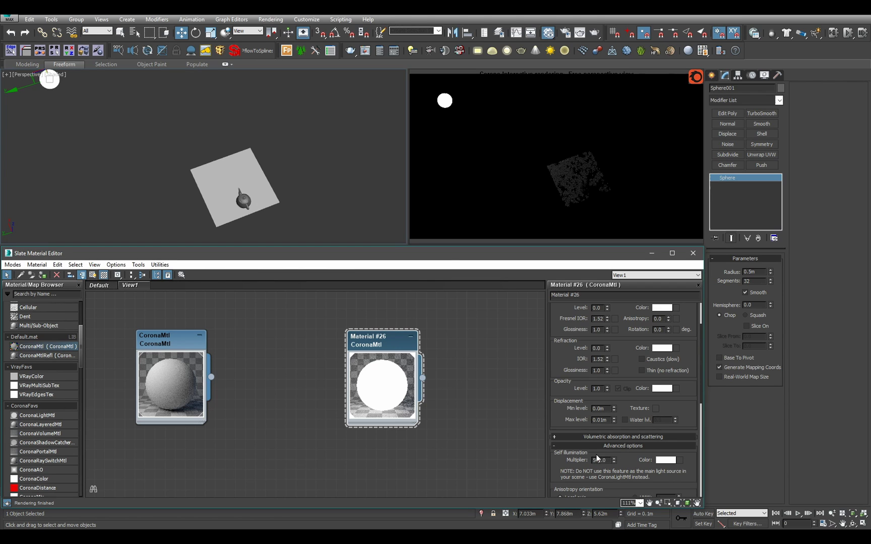
key("Return")
scroll(294, 152, "up", 4)
mouse_move(323, 164)
middle_mouse_down("alt")
mouse_move(286, 150)
mouse_move(327, 171)
middle_mouse_up("alt")
scroll(286, 150, "up", 2)
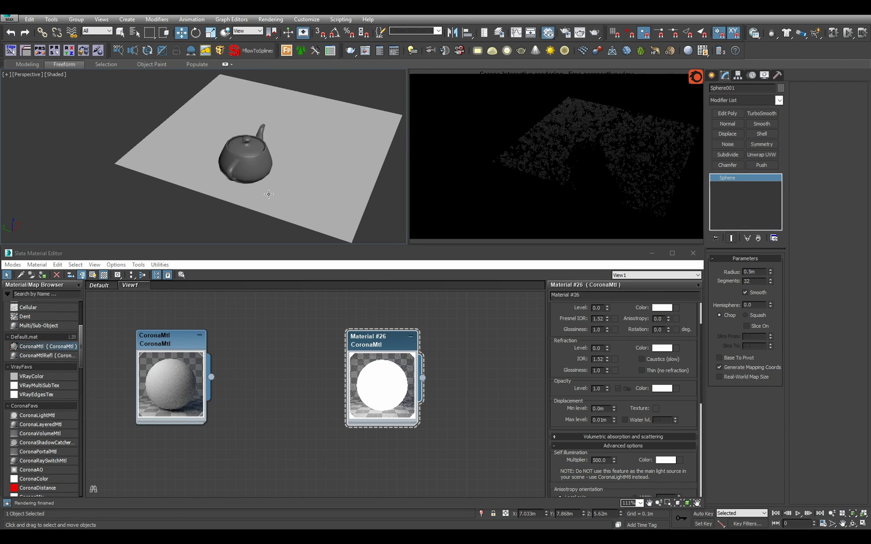
Examine the noise and teapot shadow from the distant self-illuminated sphere from several angles in the interactive render
middle_click_drag(244, 158, 177, 157, "alt")
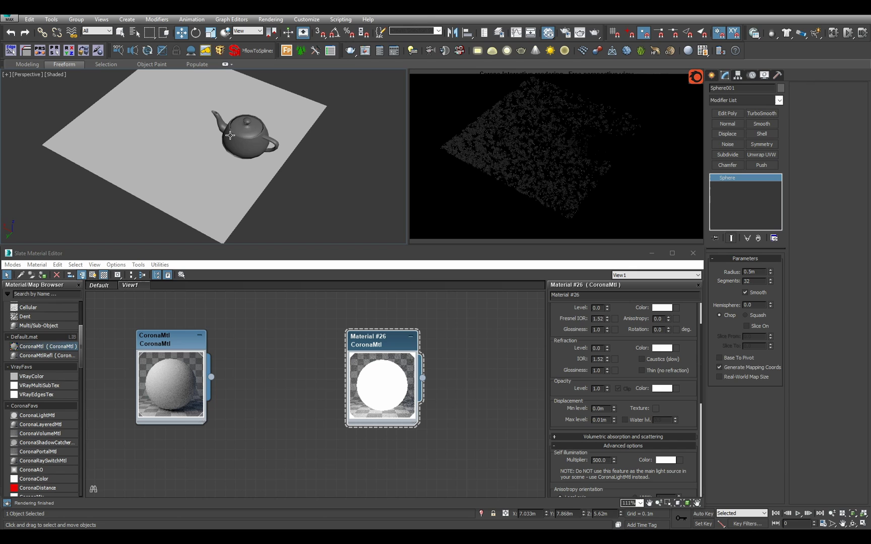
middle_click_drag(257, 152, 246, 150, "alt")
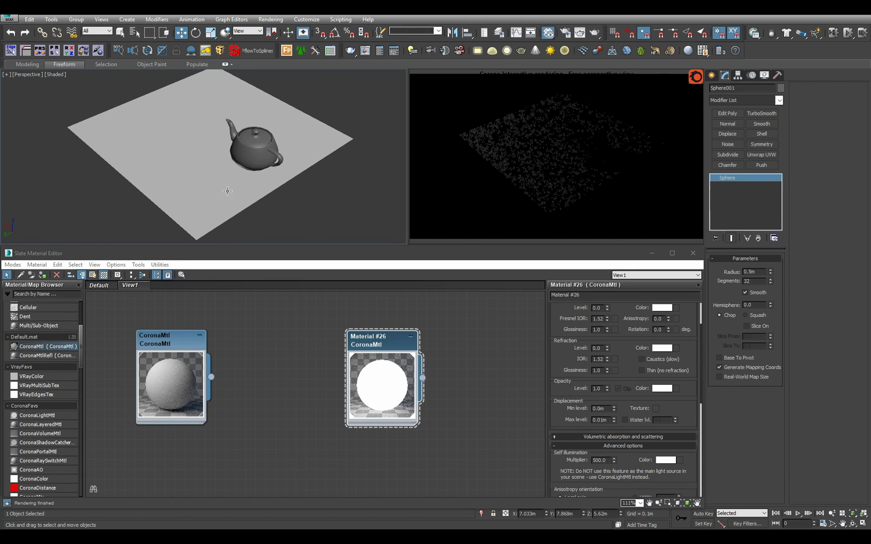
middle_click_drag(286, 118, 181, 179, "alt")
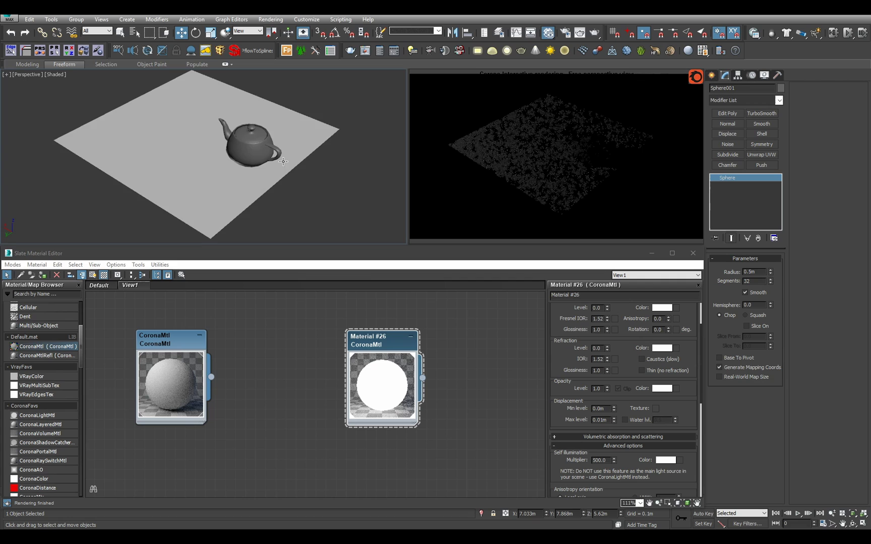
middle_click_drag(283, 161, 214, 167, "alt")
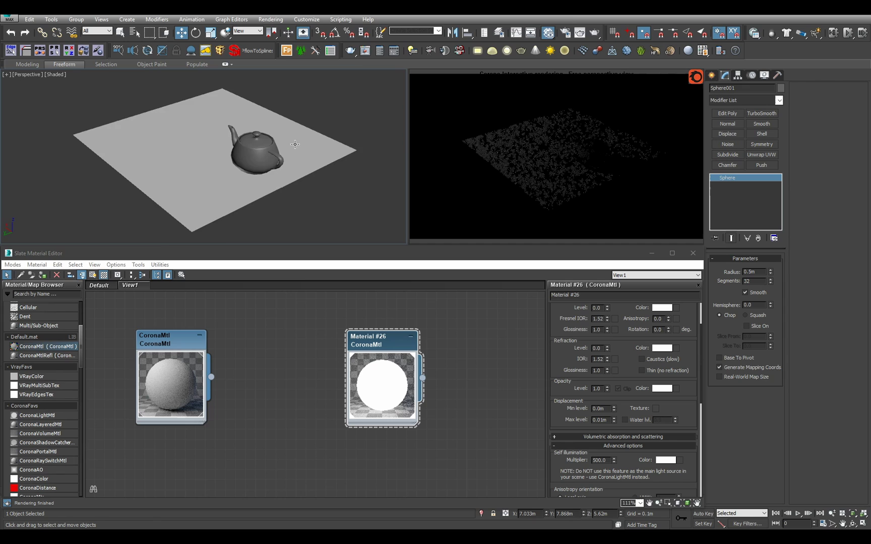
middle_click_drag(295, 144, 244, 125, "alt")
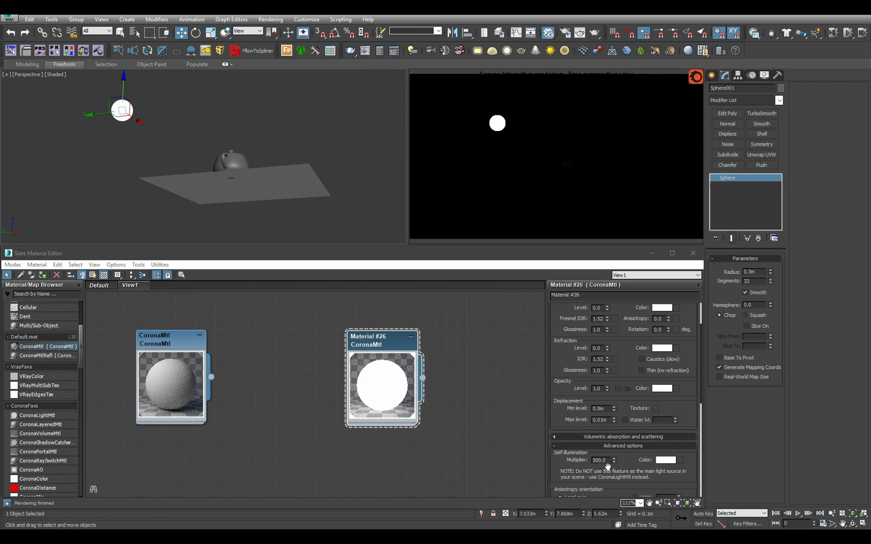
left_click_drag(627, 465, 627, 458)
middle_click_drag(297, 189, 303, 241, "alt")
key("shift+z")
key("shift+z")
key("shift+z")
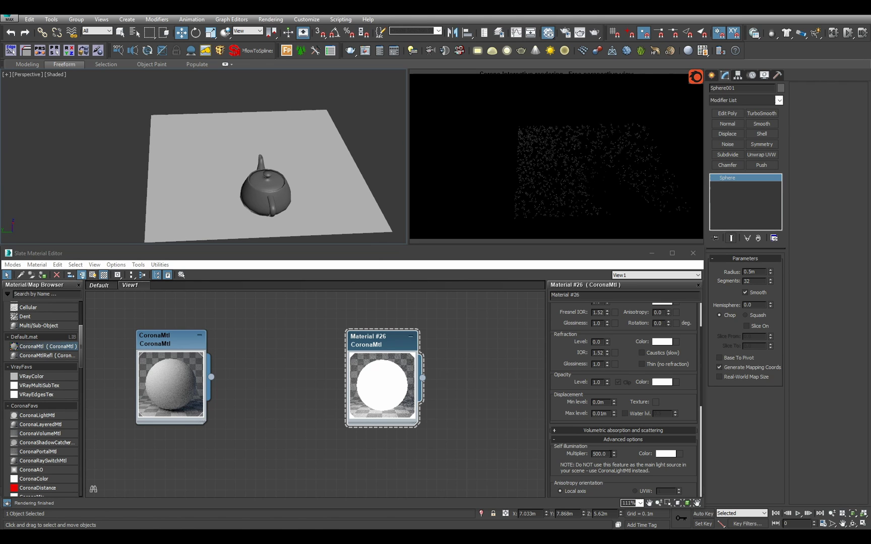
mouse_move(339, 226)
middle_mouse_down("alt")
mouse_move(349, 226)
mouse_move(338, 218)
middle_mouse_up("alt")
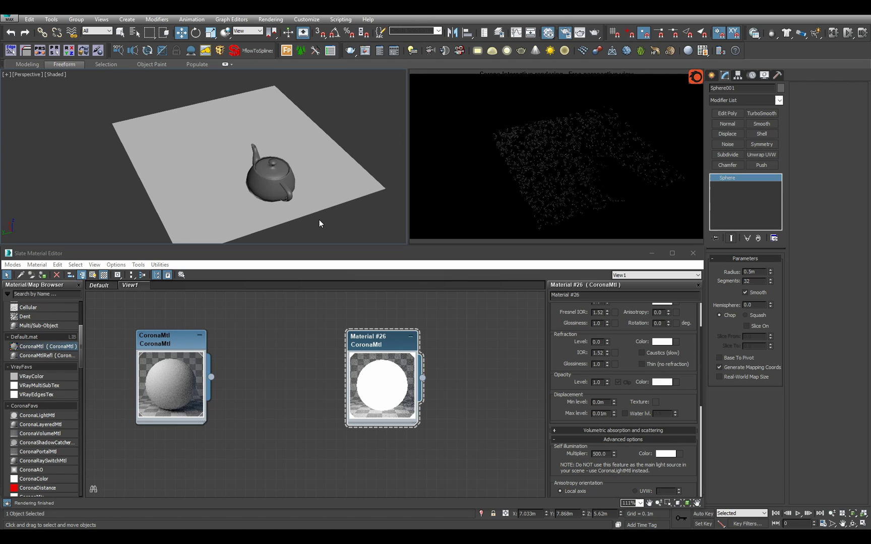
Set the Max Sample Intensity to 0 in Corona's performance render settings
key("F10")
left_click(539, 193)
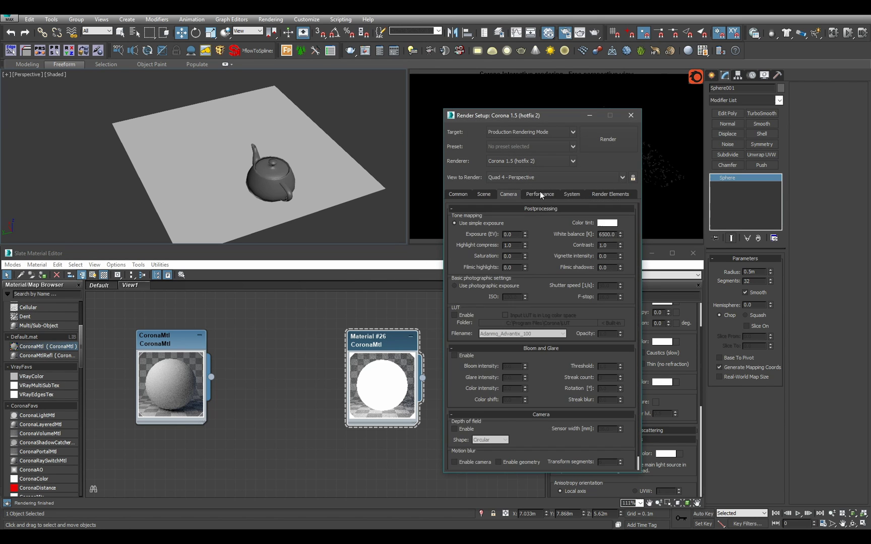
double_click(613, 276)
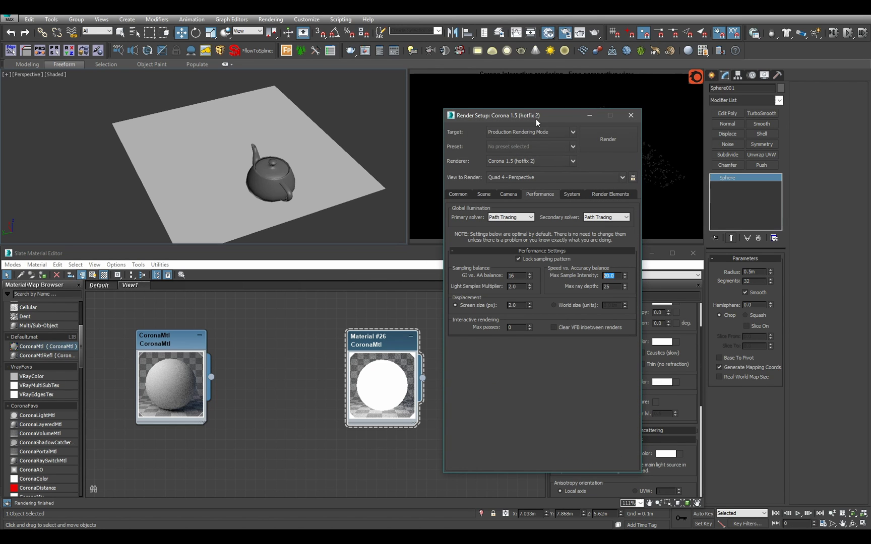
left_click_drag(536, 119, 364, 108)
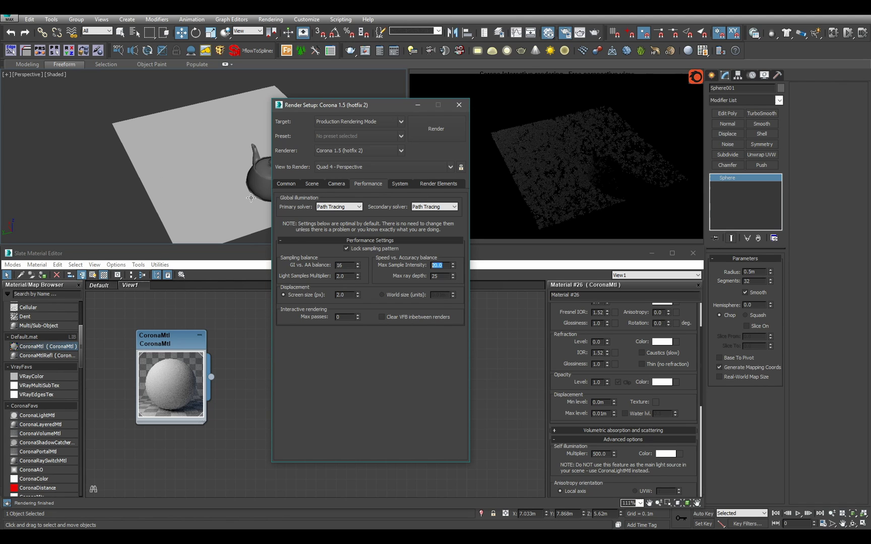
type("0")
key("Return")
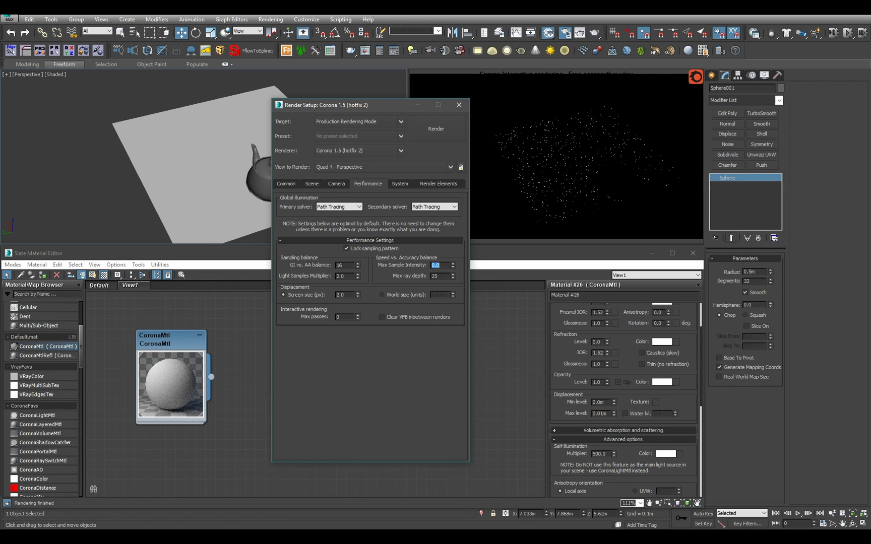
Inspect the plane's noise and brightness from several angles with unlimited sample intensity, and minimize the render settings
middle_click_drag(229, 171, 192, 136, "alt")
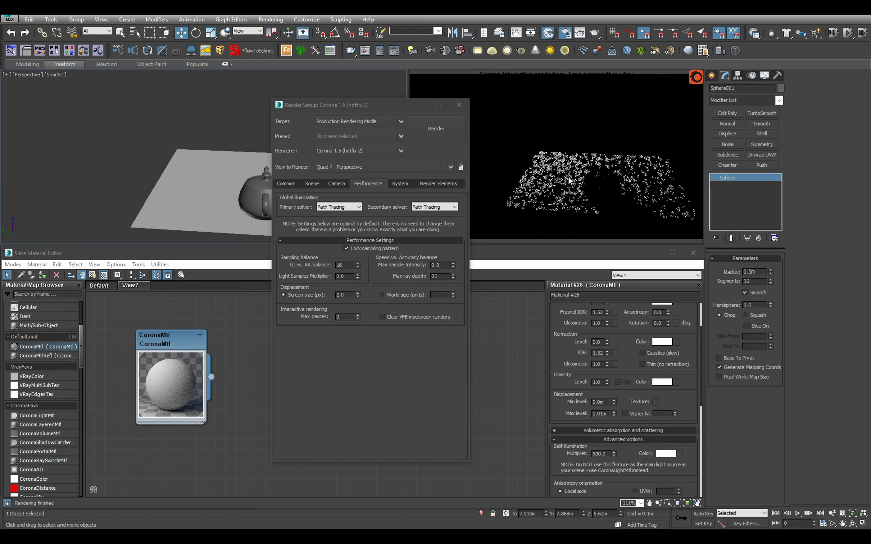
middle_click_drag(213, 170, 219, 148, "alt")
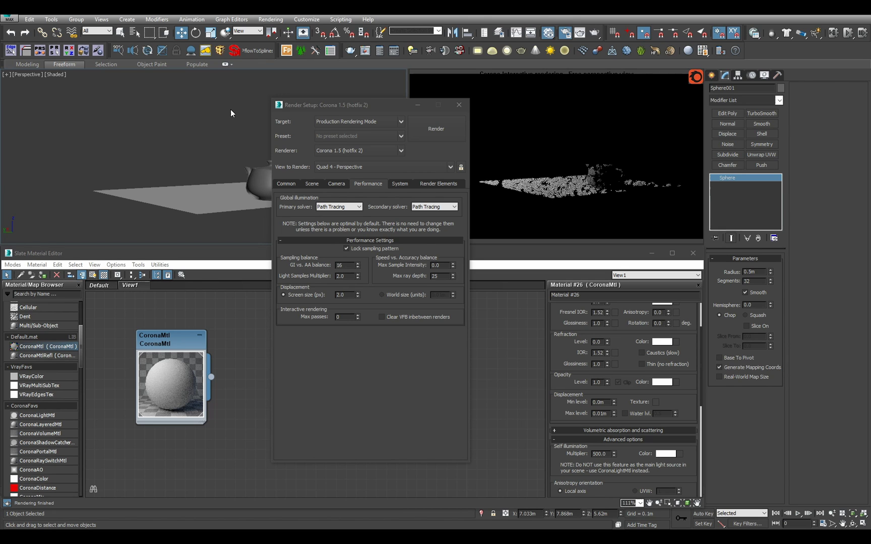
middle_click_drag(231, 109, 159, 149, "alt")
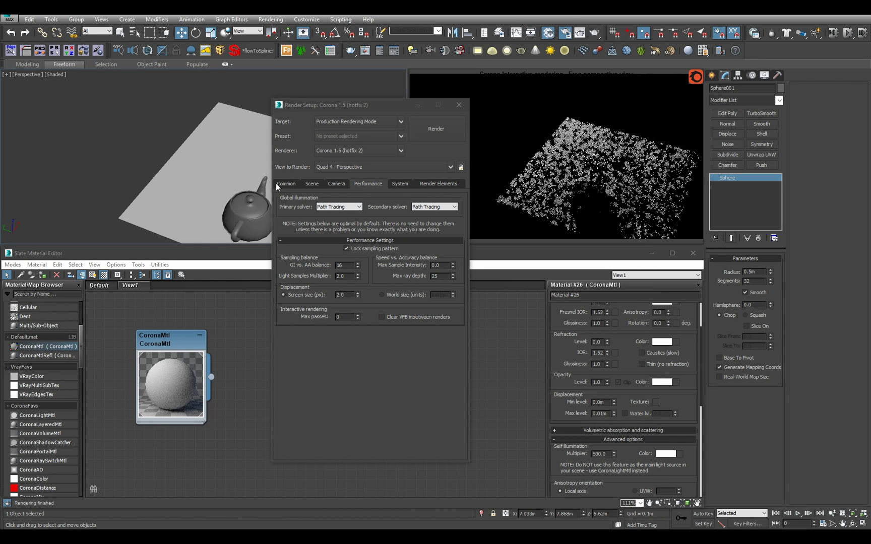
middle_click_drag(193, 160, 203, 154, "alt")
scroll(203, 155, "down", 8)
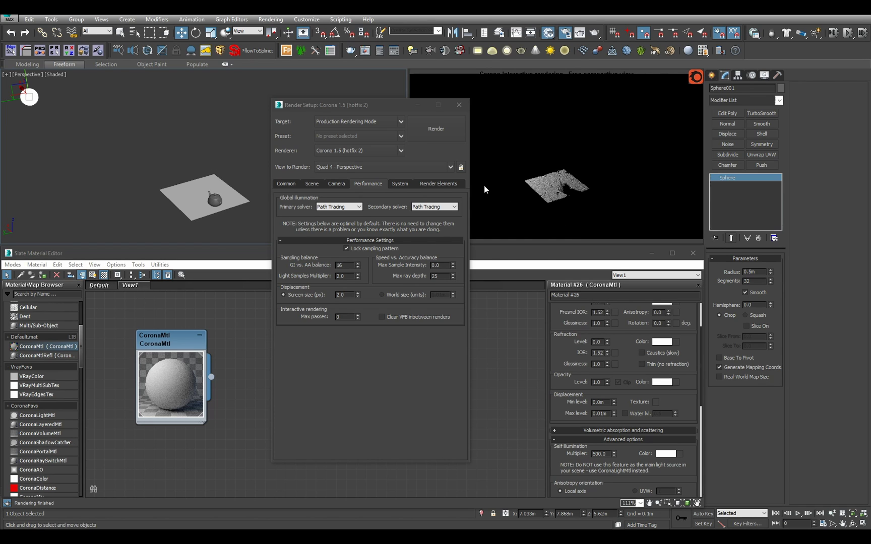
left_click(419, 106)
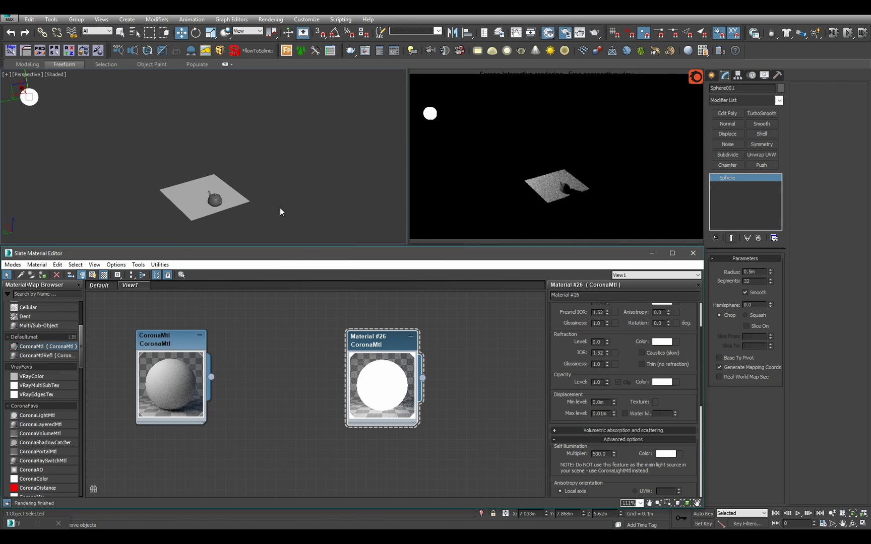
Unhide CoronaLight001 to light the scene together with the self-illuminated sphere, and select the light
key("h")
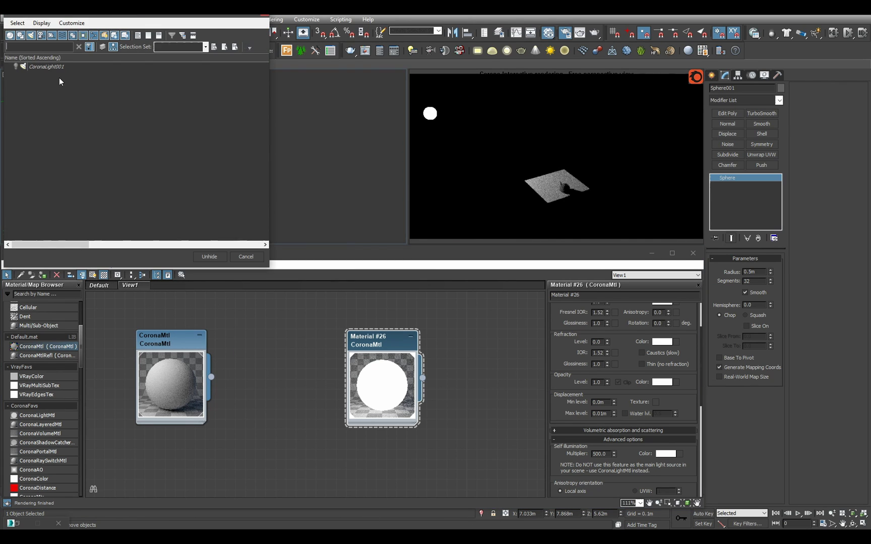
double_click(59, 68)
middle_click_drag(184, 134, 196, 152)
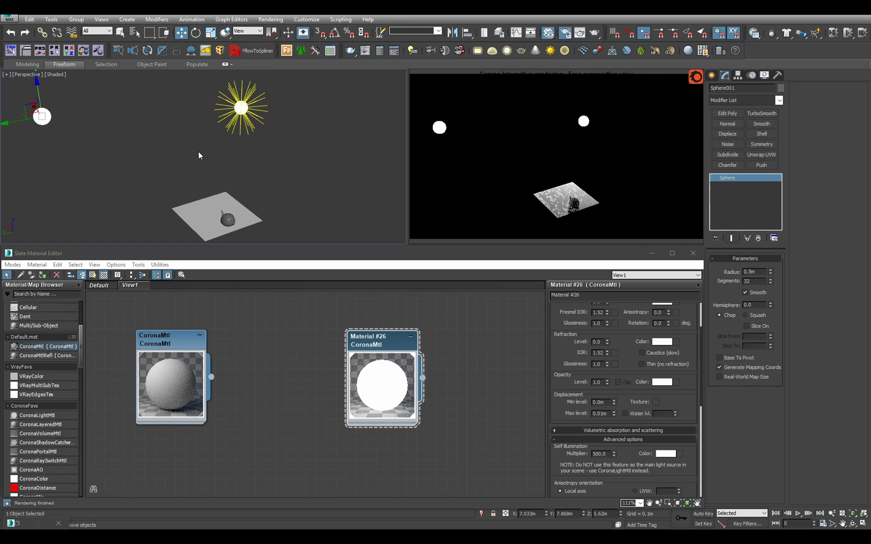
left_click(250, 124)
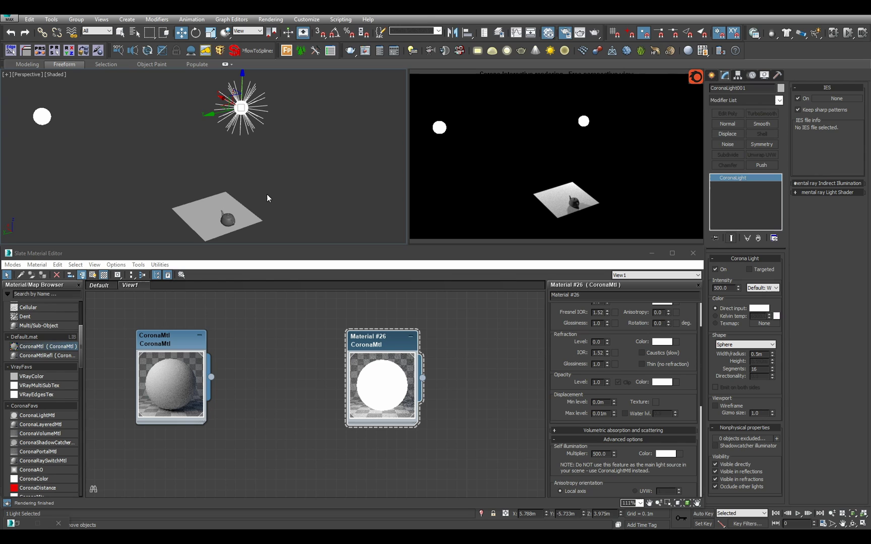
Compare the noise and teapot shadow produced by both light sources, close up and with the whole scene in view
scroll(232, 182, "up", 10)
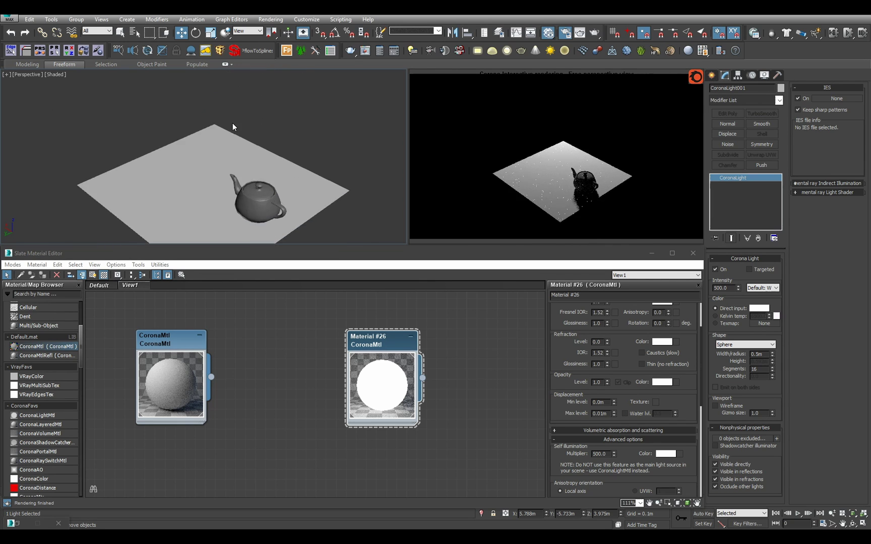
left_click(243, 150)
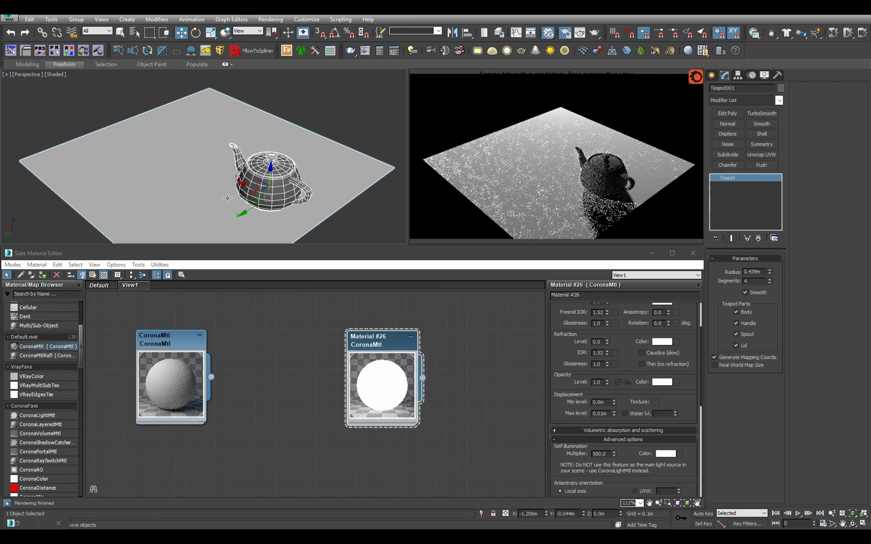
scroll(232, 190, "down", 5)
scroll(97, 149, "down", 3)
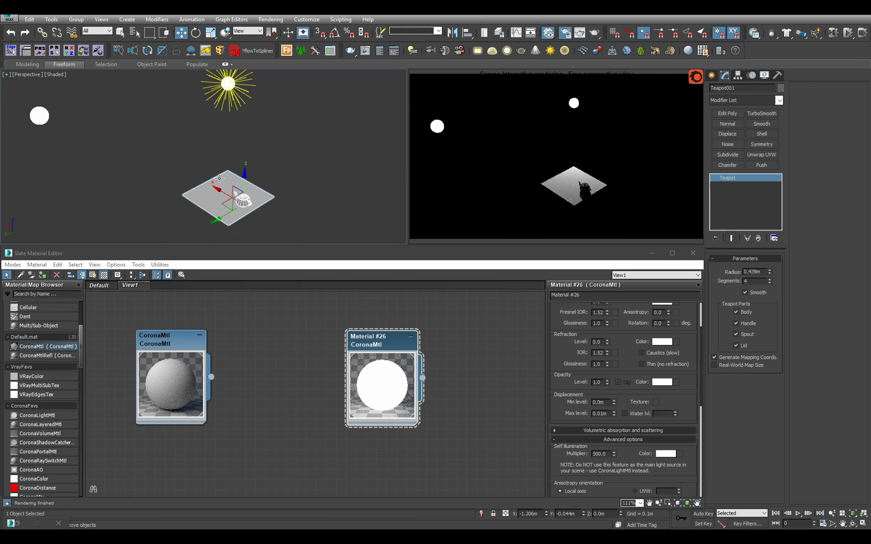
scroll(224, 221, "up", 4)
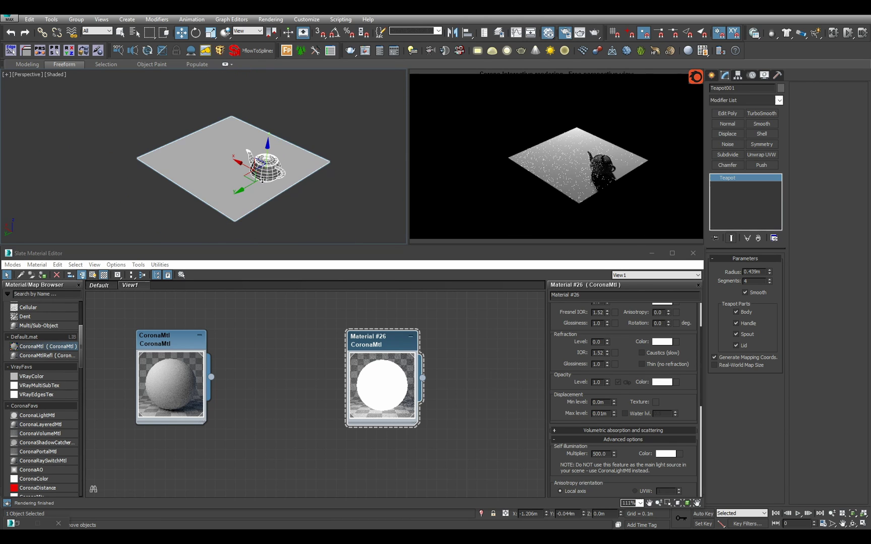
scroll(252, 183, "down", 5)
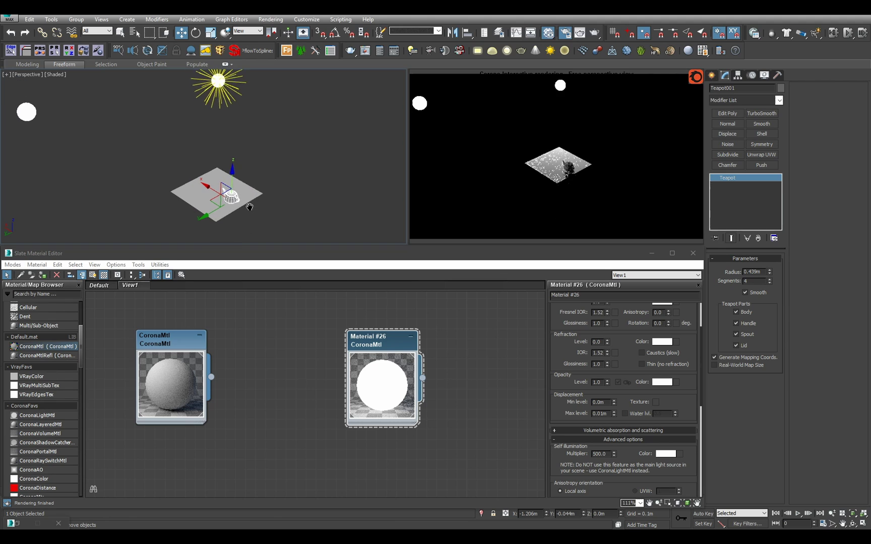
middle_click_drag(319, 208, 335, 229)
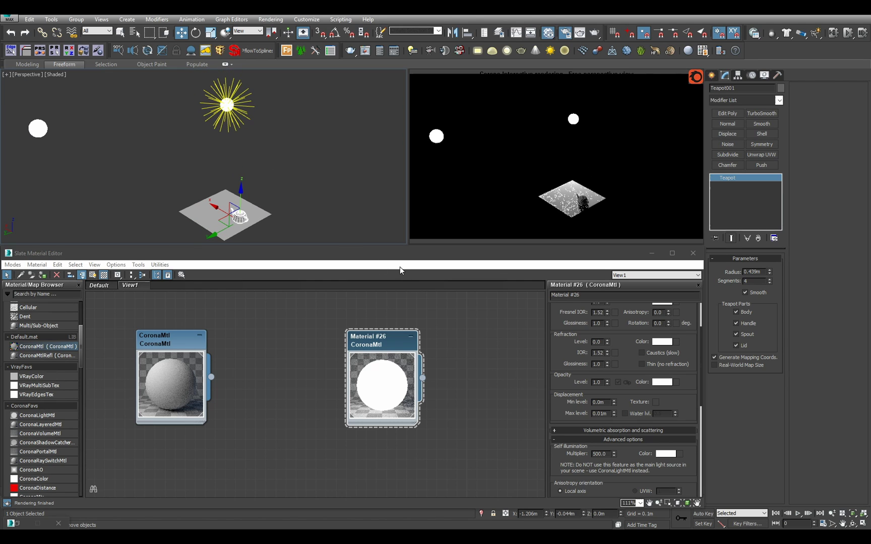
Review the self-illumination settings and usage note of Material #26, and view both light sources from another angle
scroll(596, 426, "down", 3)
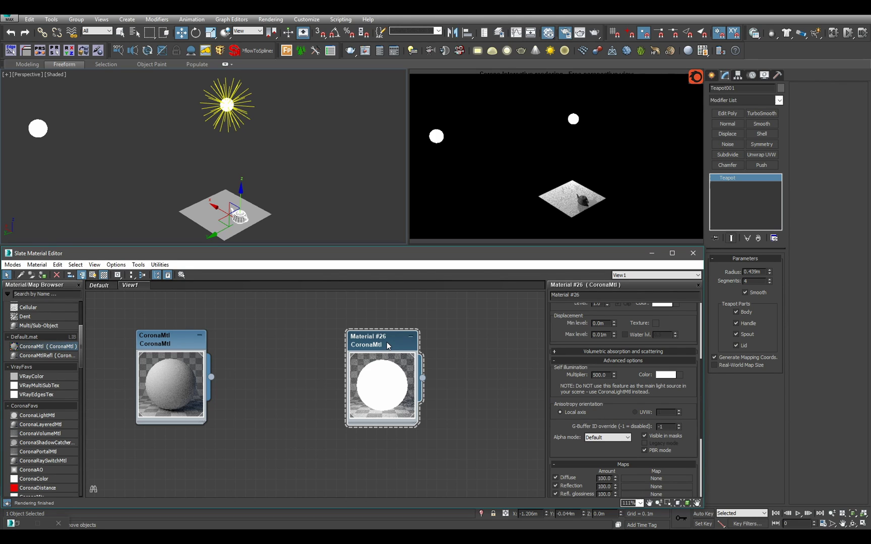
scroll(621, 414, "up", 1)
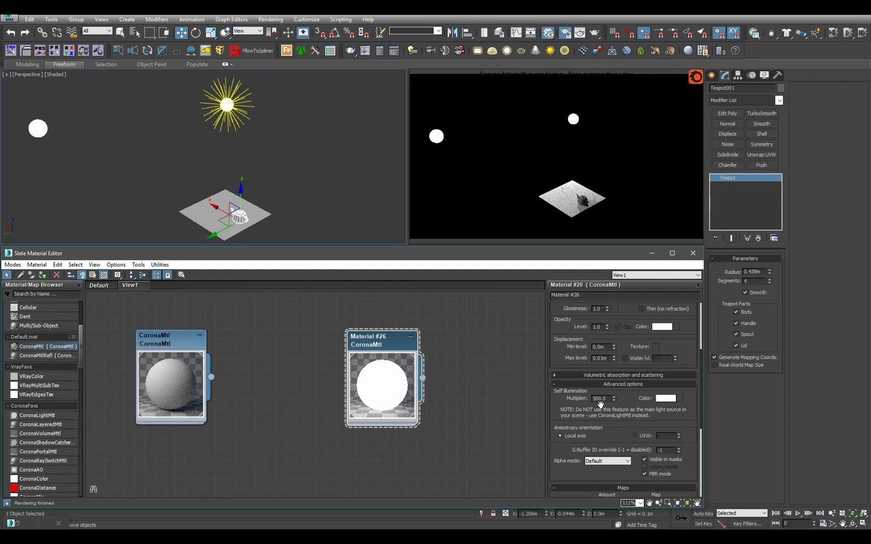
left_click_drag(572, 403, 568, 421)
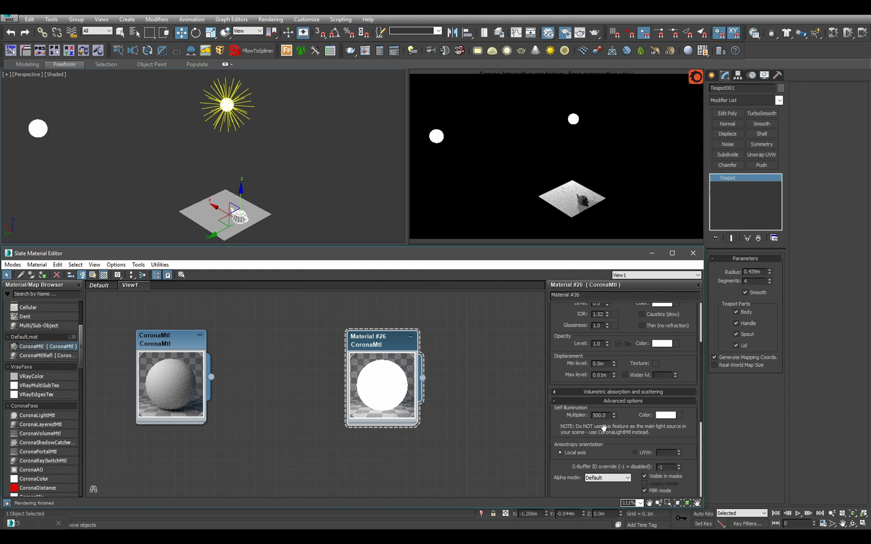
mouse_move(308, 176)
middle_mouse_down("alt")
mouse_move(325, 194)
mouse_move(266, 169)
mouse_move(323, 181)
middle_mouse_up("alt")
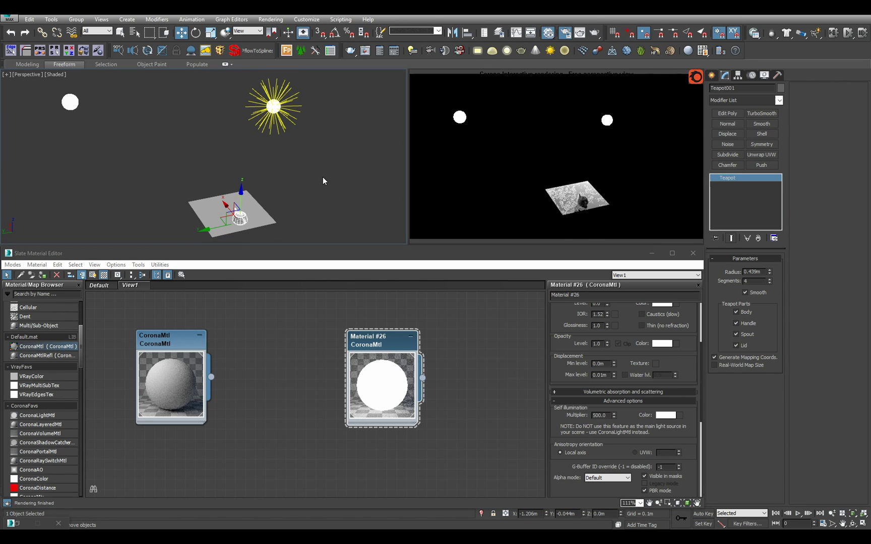
middle_click_drag(322, 178, 323, 174, "alt")
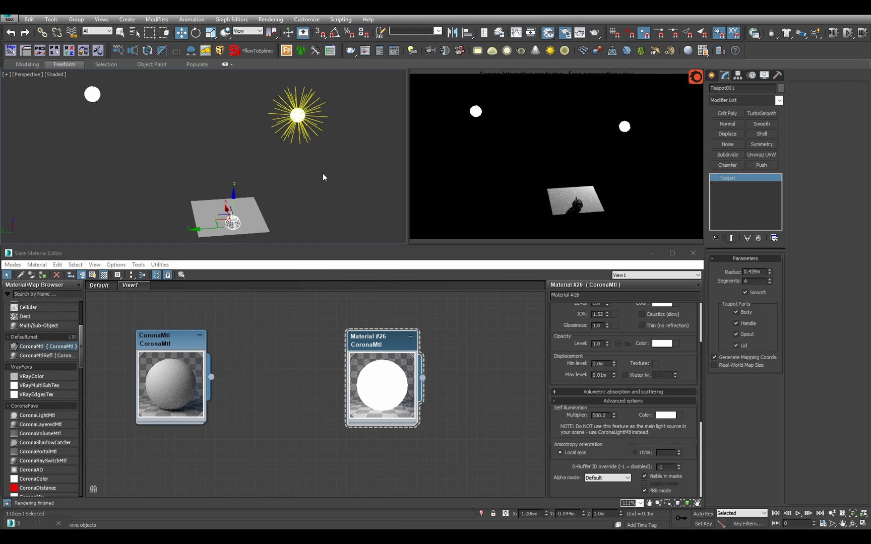